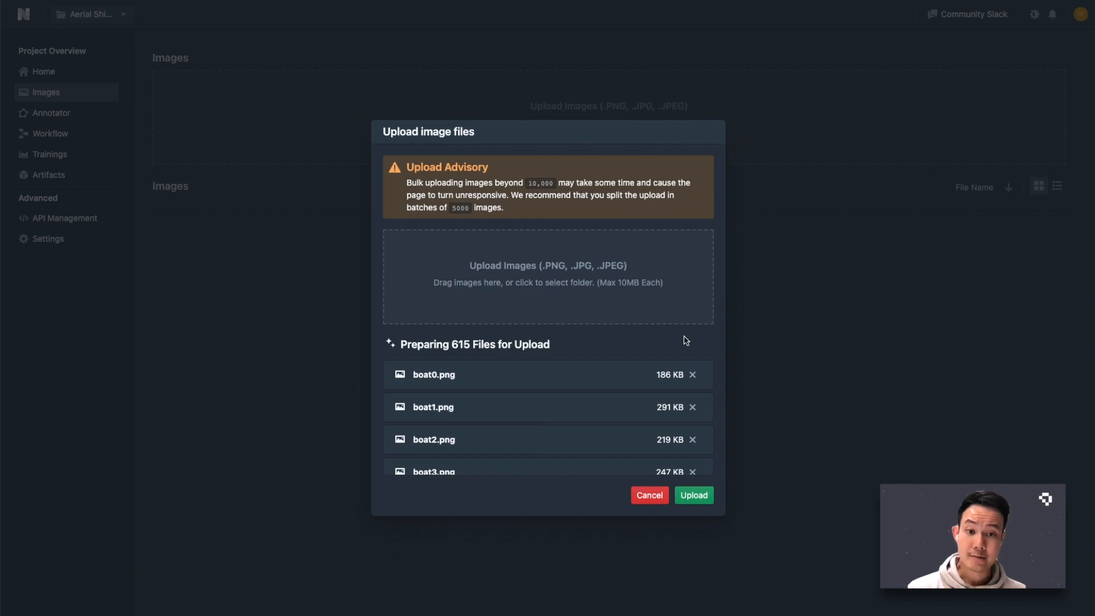
Step: Upload the prepared boat PNG files to the project and look through the image gallery
scroll(666, 407, "down", 2)
left_click(694, 496)
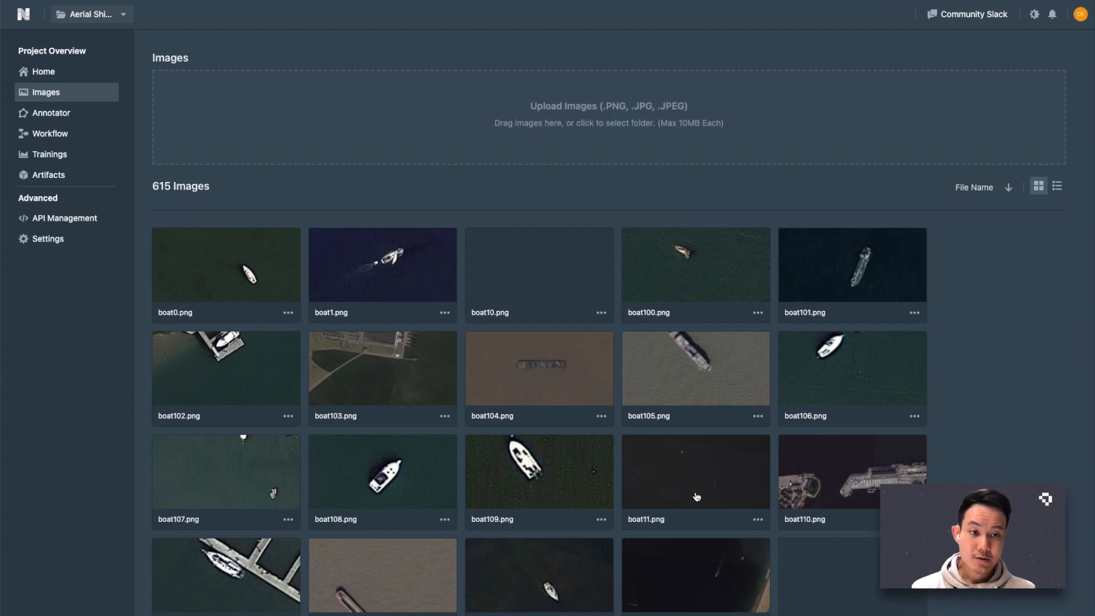
scroll(696, 497, "down", 5)
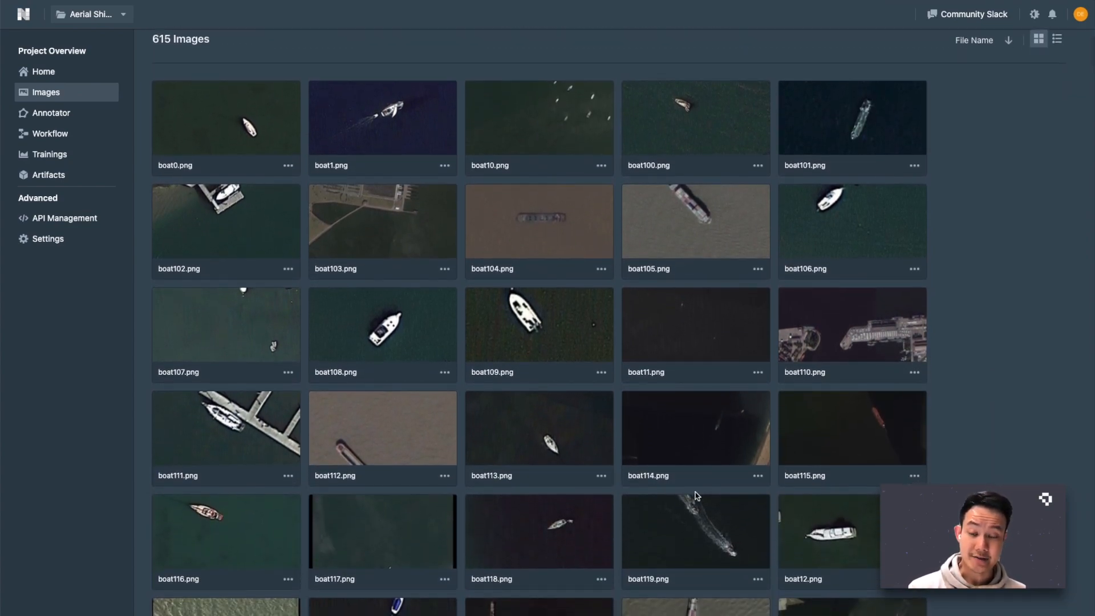
Step: Import the annotations from training.csv into the project using the [BoundingBox] CSV Four Corner Detection format
left_click(59, 71)
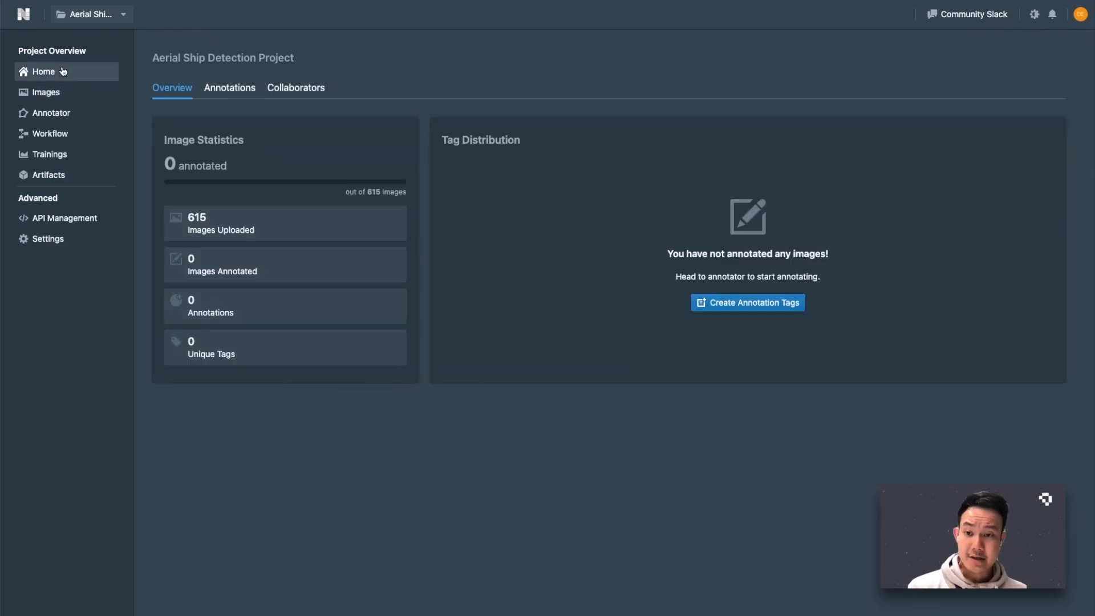
left_click(227, 87)
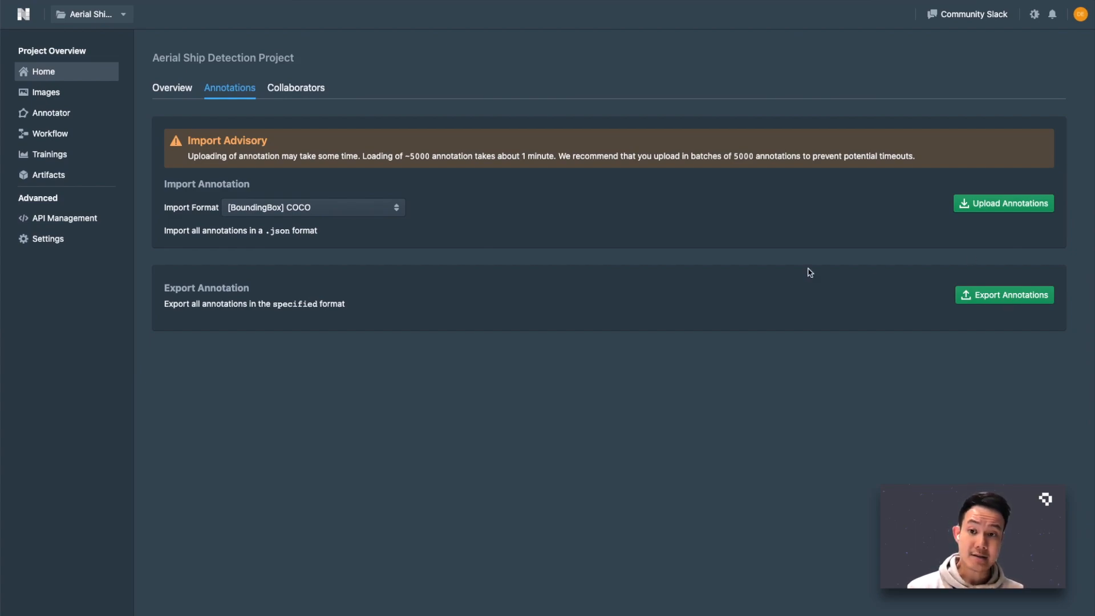
left_click(339, 210)
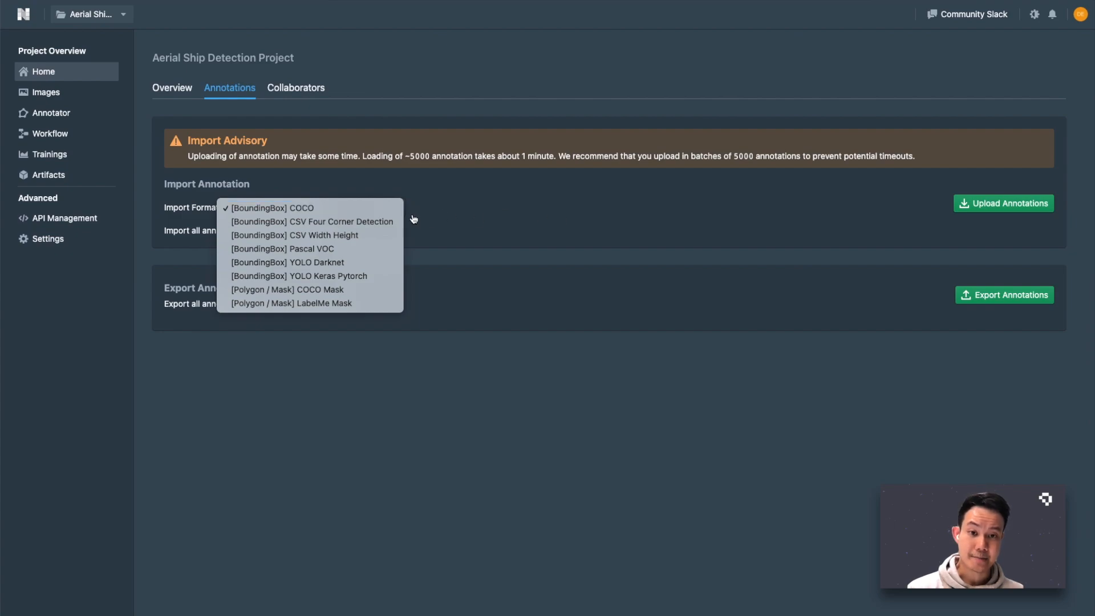
left_click(377, 210)
left_click(246, 208)
left_click(313, 221)
left_click(997, 206)
left_click_drag(1094, 297, 661, 293)
left_click(376, 461)
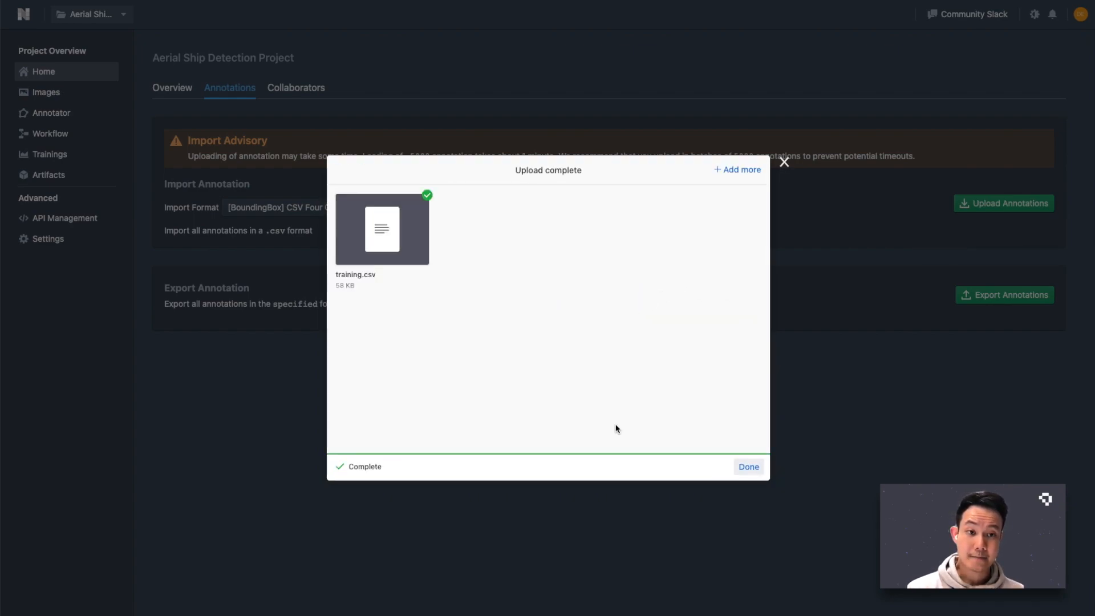
left_click(745, 467)
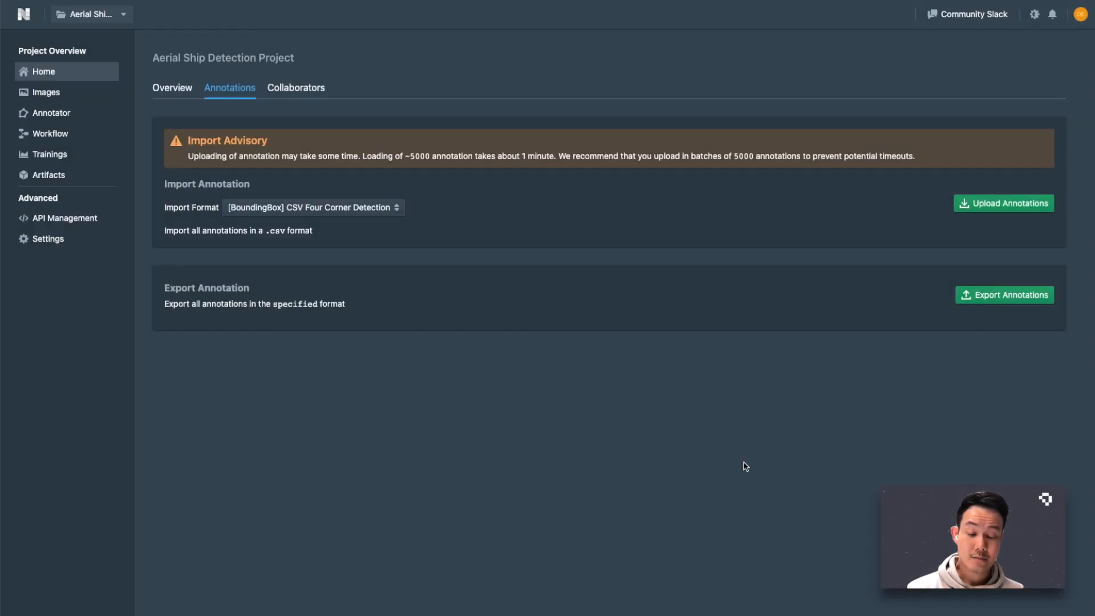
Step: Check the project's annotation statistics, open a boat image in the annotator and enable Filter Annotated Images
left_click(176, 89)
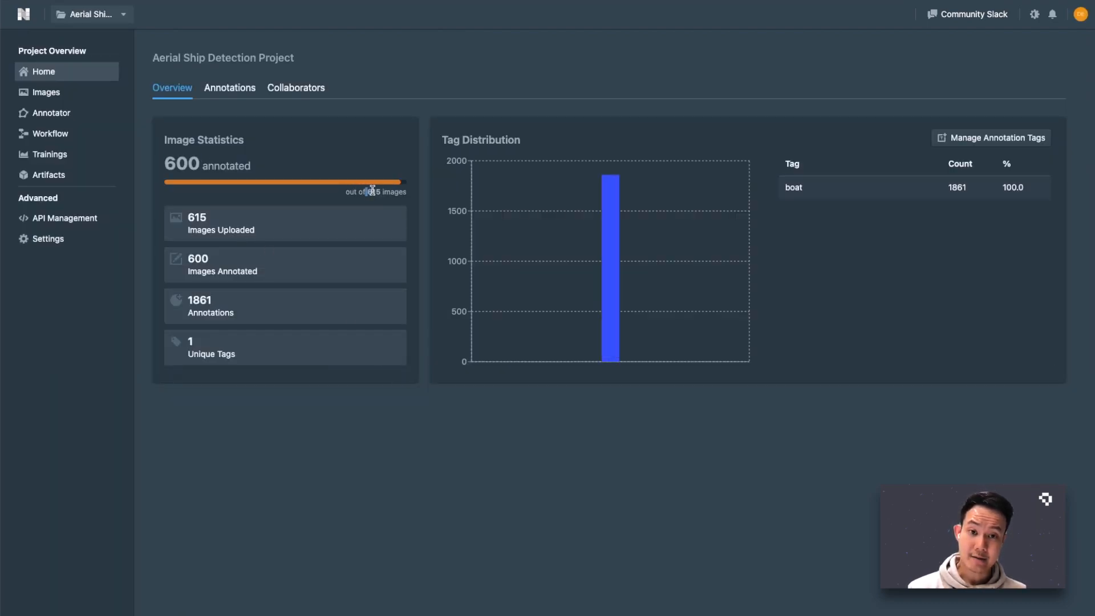
left_click(65, 113)
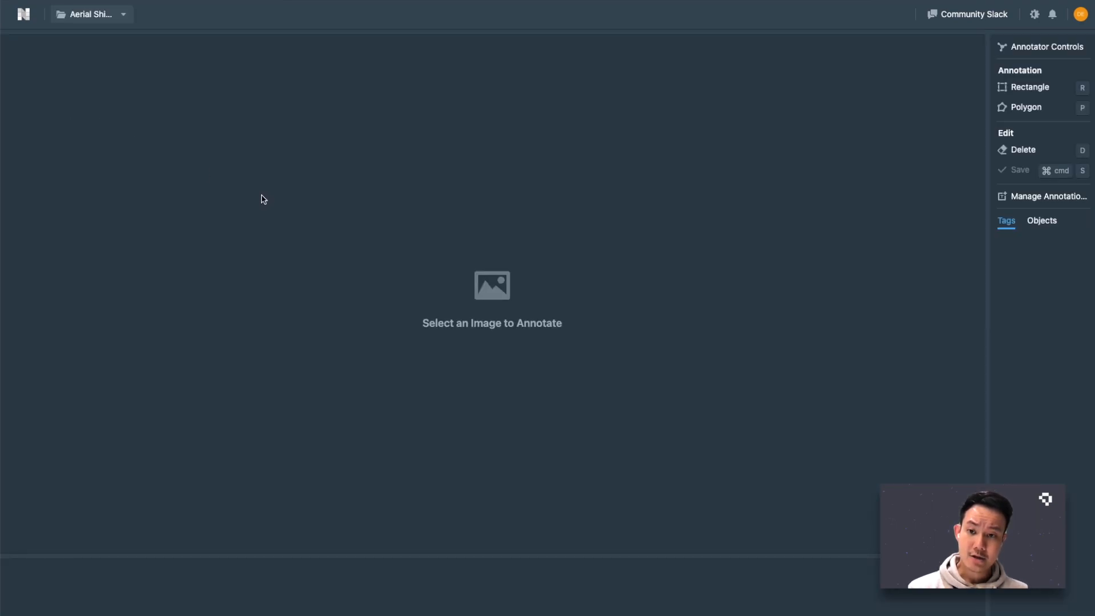
left_click(337, 597)
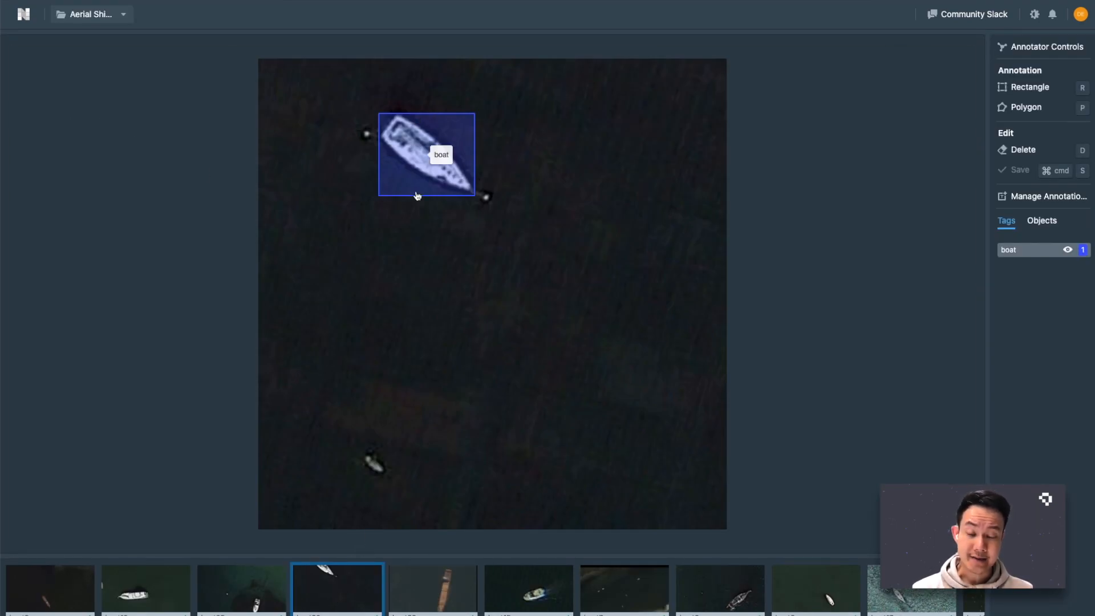
left_click(970, 539)
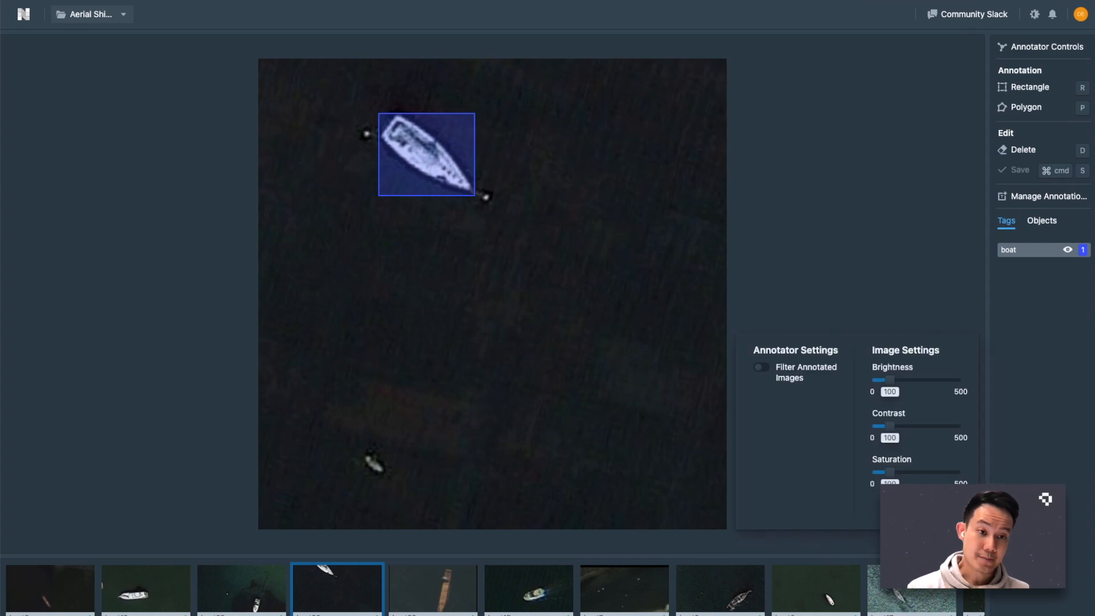
left_click(762, 369)
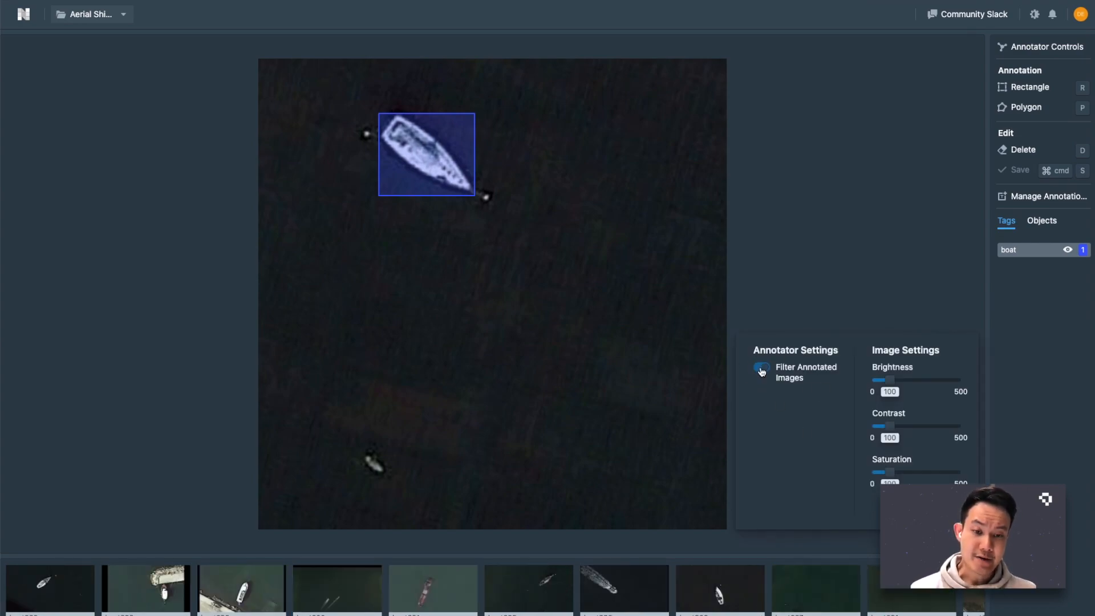
Step: Draw rectangle annotations tagged boat around the ships in the remaining unannotated images
key("r")
left_click_drag(412, 184, 498, 259)
left_click_drag(568, 249, 610, 327)
left_click_drag(469, 222, 534, 339)
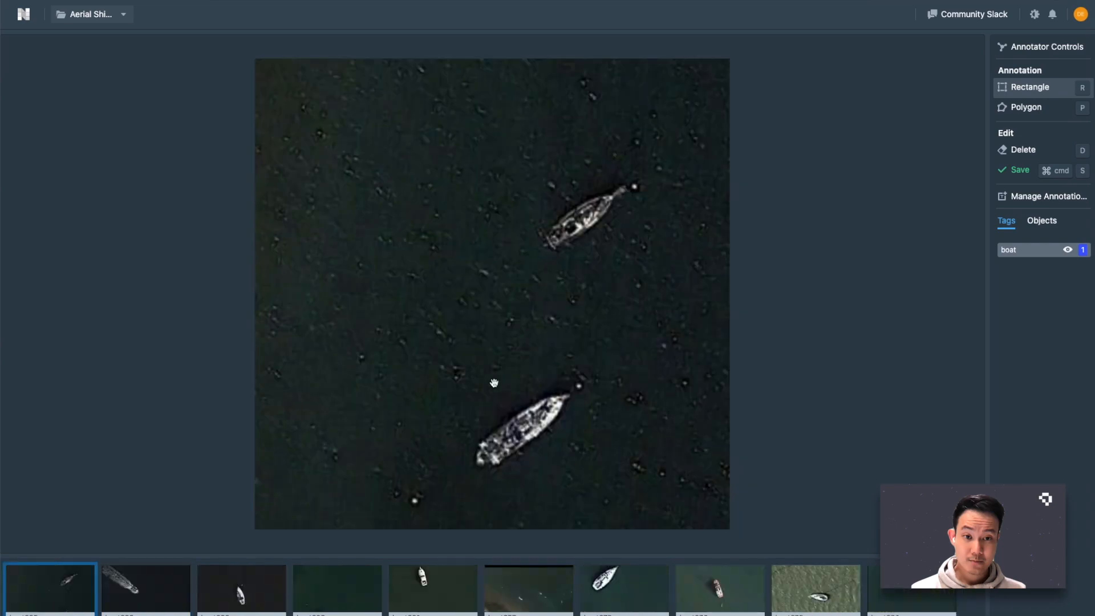
left_click_drag(468, 380, 577, 467)
left_click_drag(451, 234, 517, 360)
left_click_drag(396, 316, 448, 355)
left_click_drag(626, 308, 650, 331)
left_click_drag(303, 103, 469, 279)
left_click_drag(452, 274, 562, 343)
left_click_drag(562, 342, 562, 342)
left_click_drag(549, 189, 609, 263)
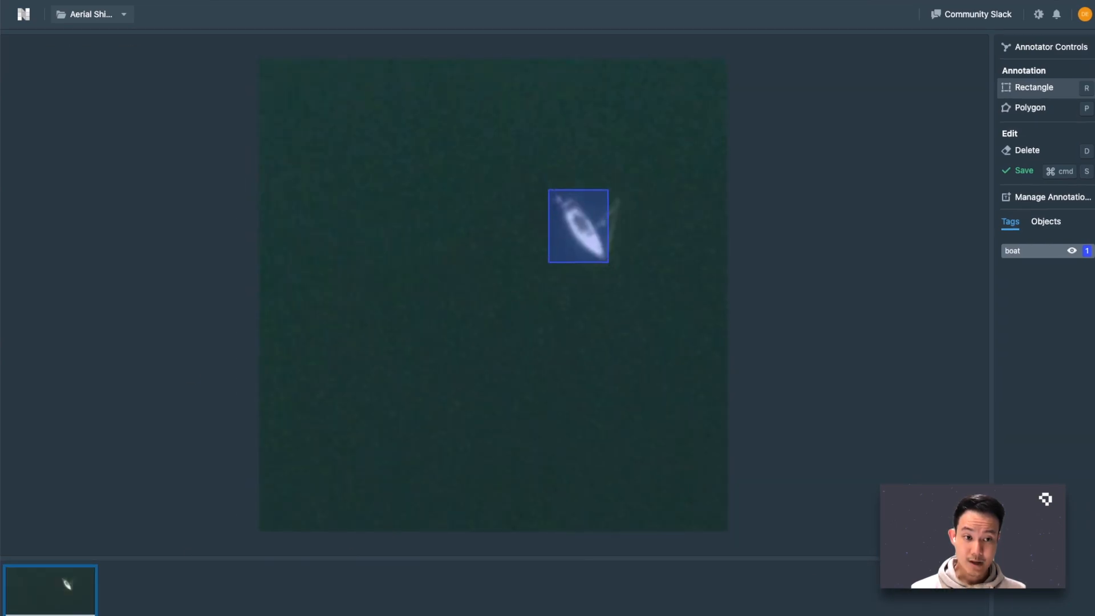
Step: Turn off Filter Annotated Images in the annotator settings and return to the project overview
left_click(970, 539)
left_click(764, 370)
left_click(850, 266)
left_click(22, 14)
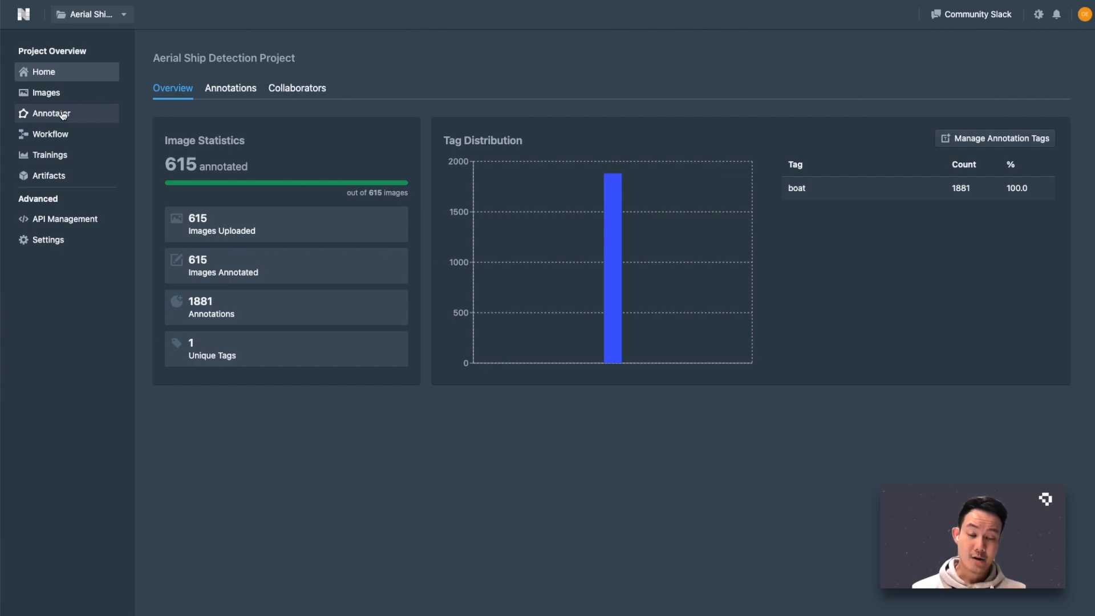
Step: Create a new workflow and name it "MobileNet Training for Ship Detection"
left_click(57, 134)
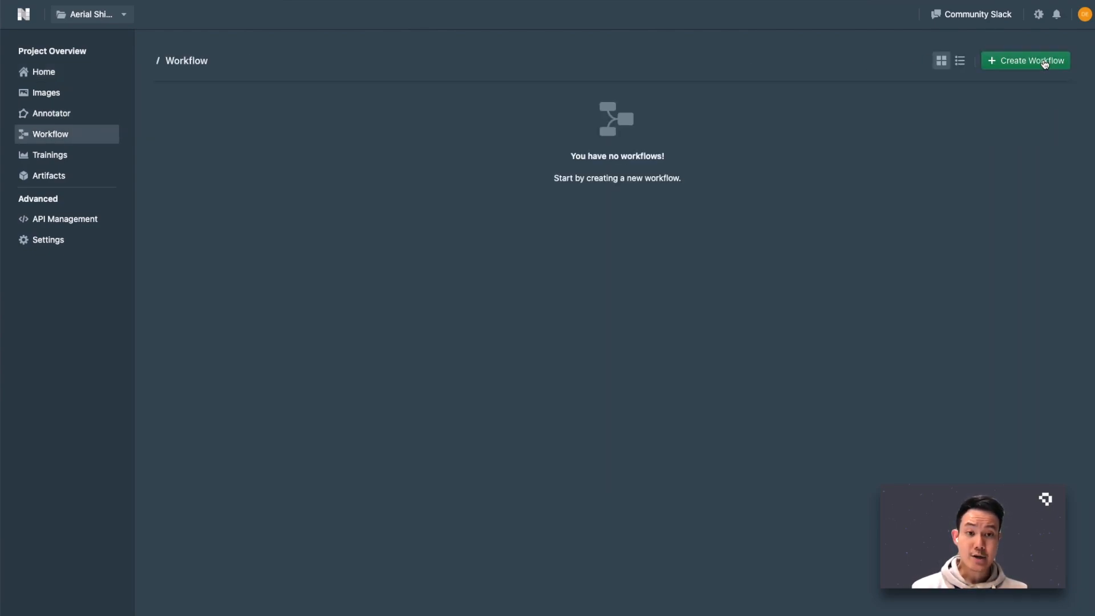
left_click(1045, 62)
key("BackSpace")
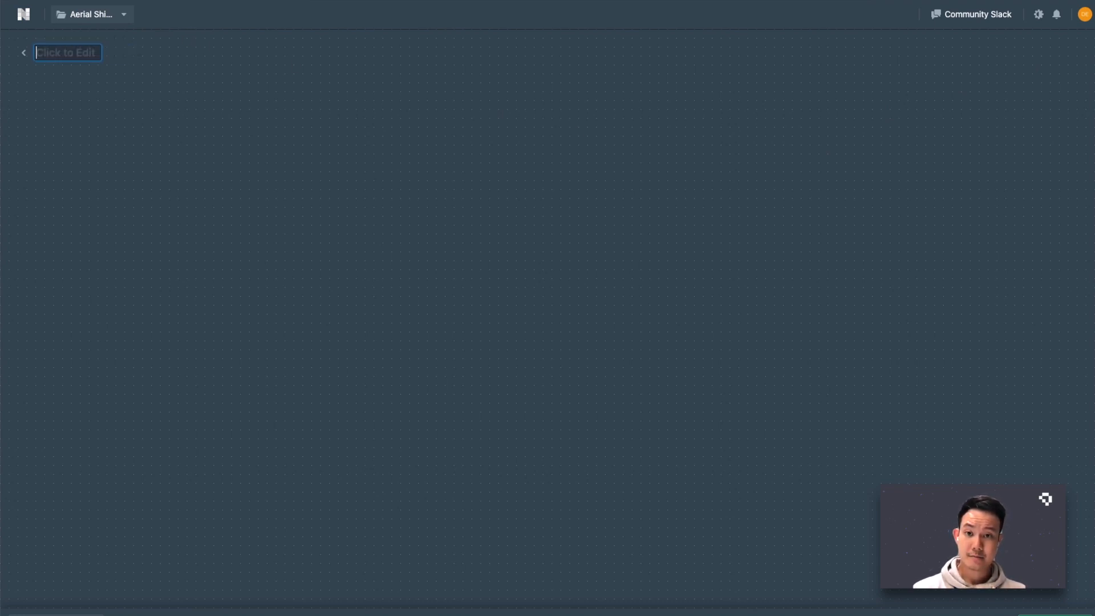
type("FasterRCNN")
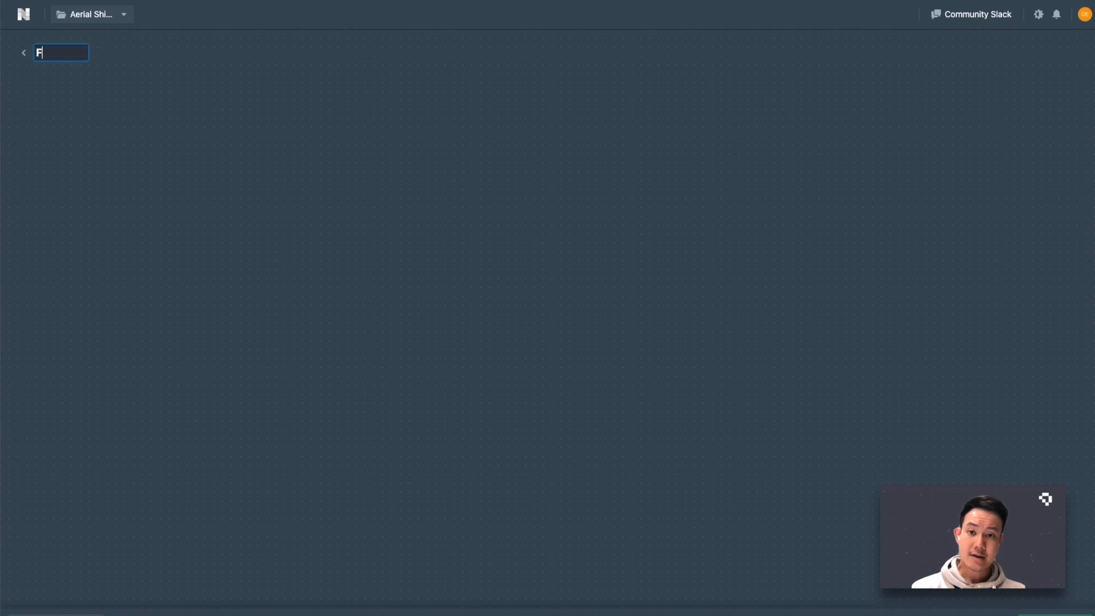
key("ctrl+a")
type("MobileNet T")
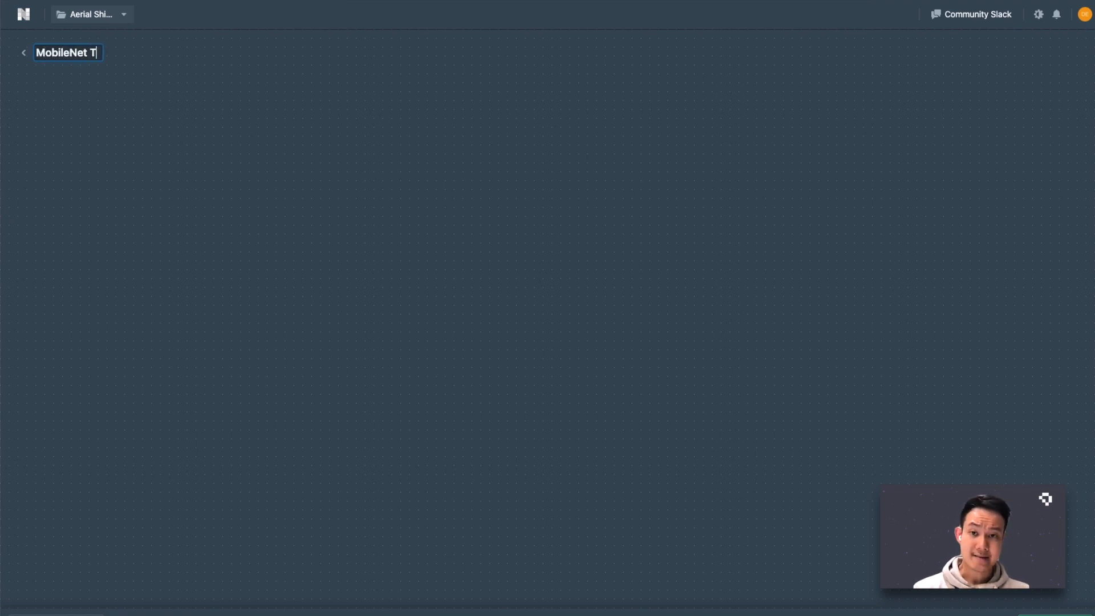
type("raining for Ship Detection")
key("Return")
Step: Add a Dataset node and an Augmentations node below it to the workflow, and connect the two
right_click(464, 152)
mouse_move(514, 183)
left_click(613, 184)
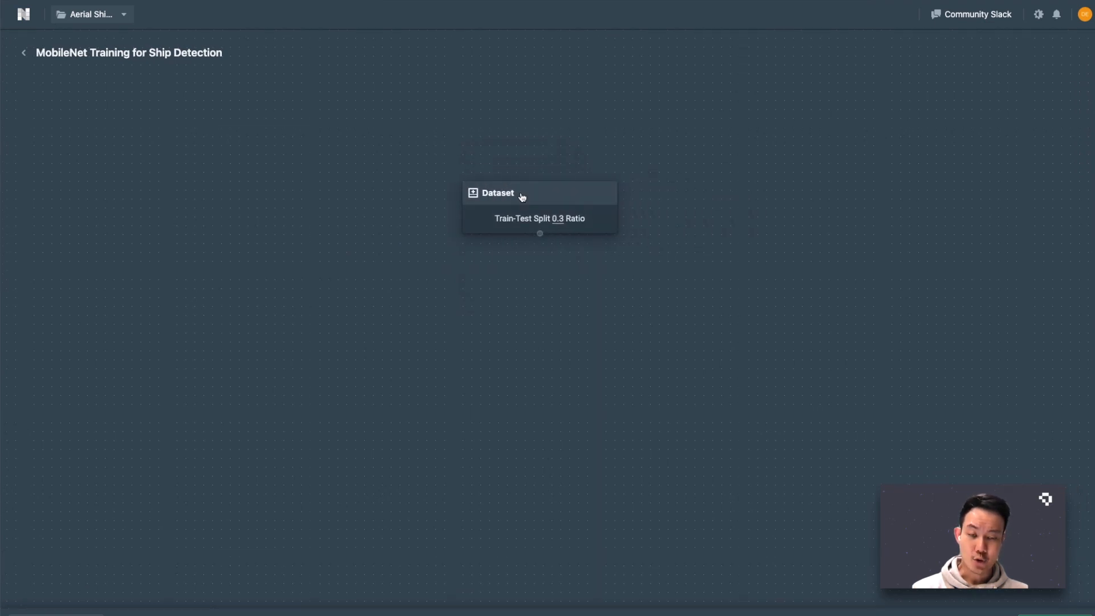
right_click(524, 299)
left_click(585, 354)
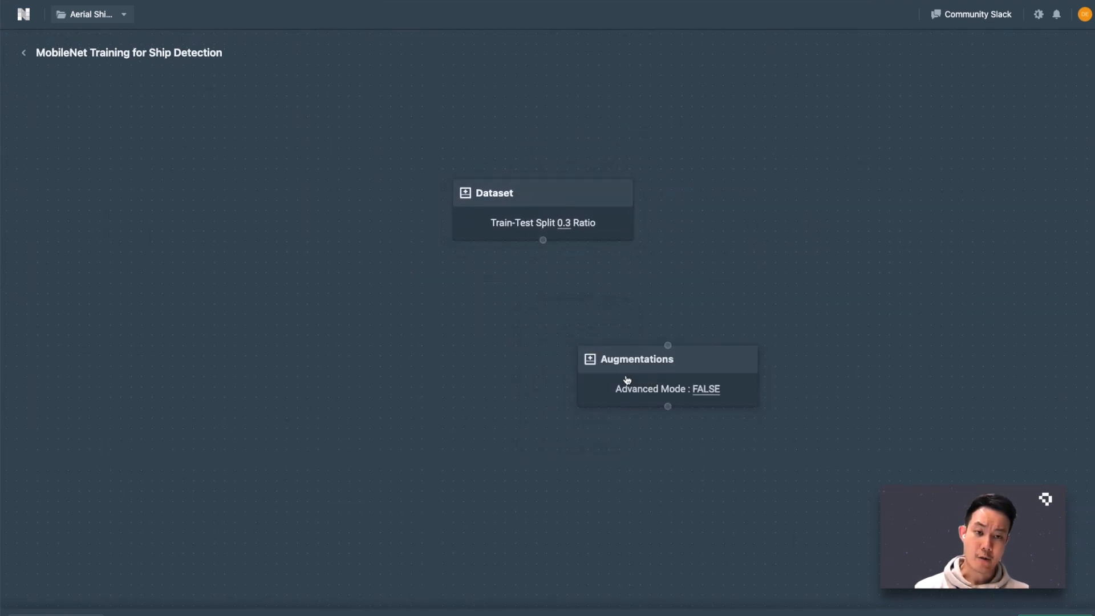
left_click_drag(650, 376, 525, 337)
left_click_drag(543, 240, 544, 304)
Step: Configure the Augmentations node with advanced mode on, Horizontal Flip, Vertical Flip at probability 0.7, and Image Scaling enabled
left_click(551, 331)
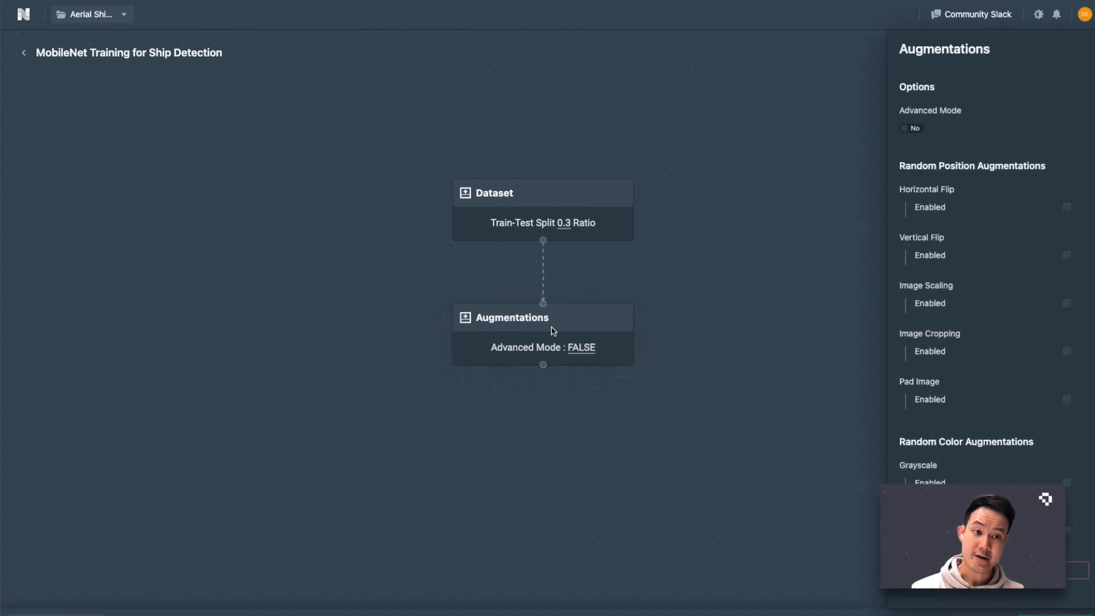
left_click(1066, 207)
left_click(1067, 255)
left_click(917, 130)
left_click(960, 336)
left_click(900, 343)
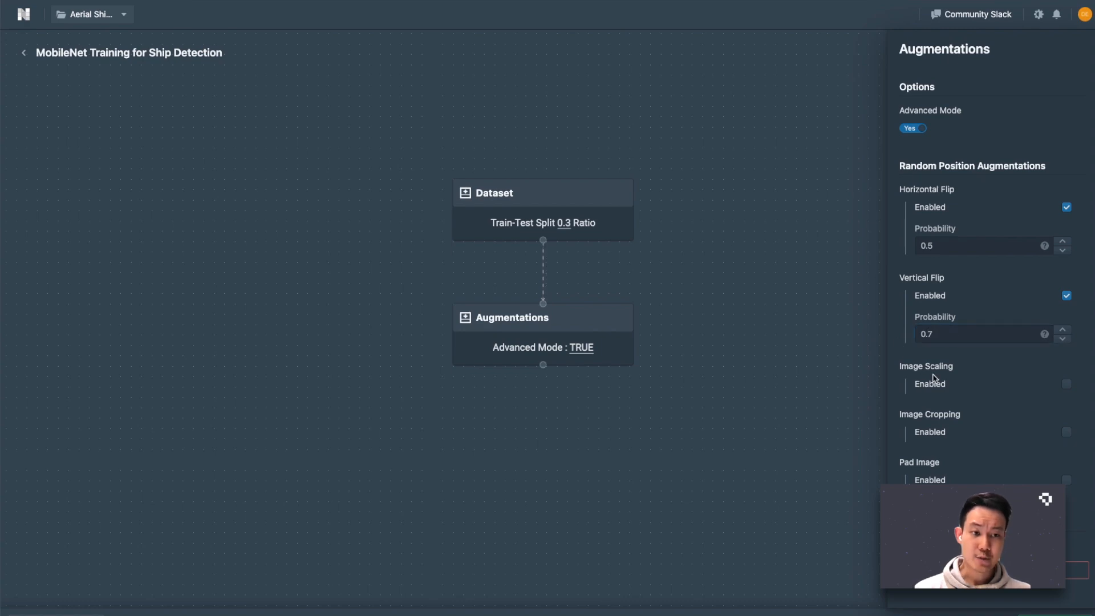
scroll(935, 378, "down", 2)
left_click(1067, 320)
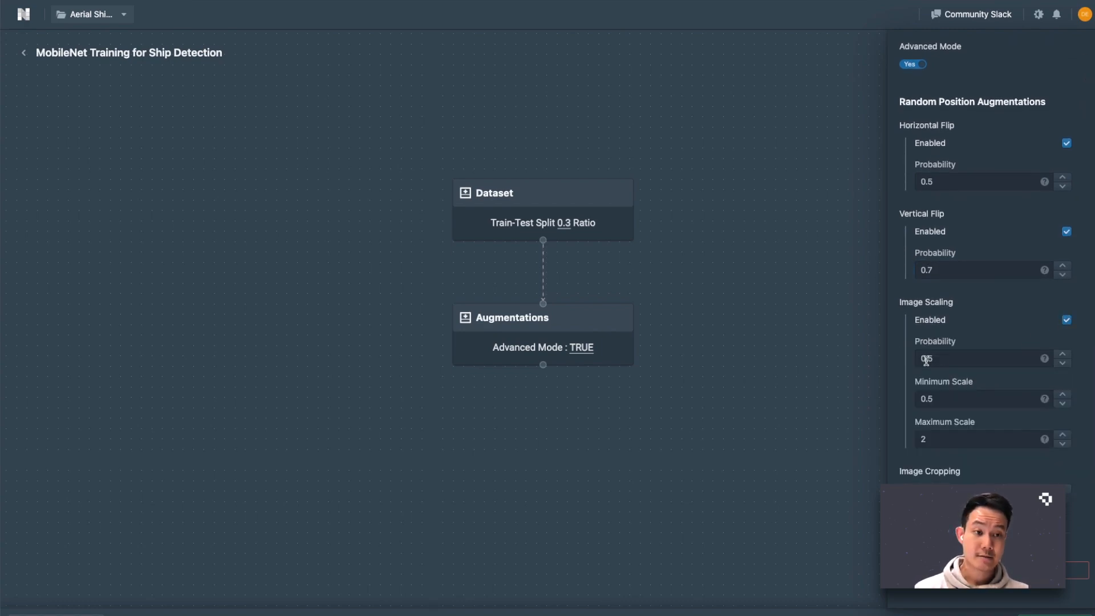
left_click(506, 416)
Step: Add a Retina MobileNetV2 640x640 model node below the Augmentations node and connect it
right_click(489, 424)
mouse_move(526, 532)
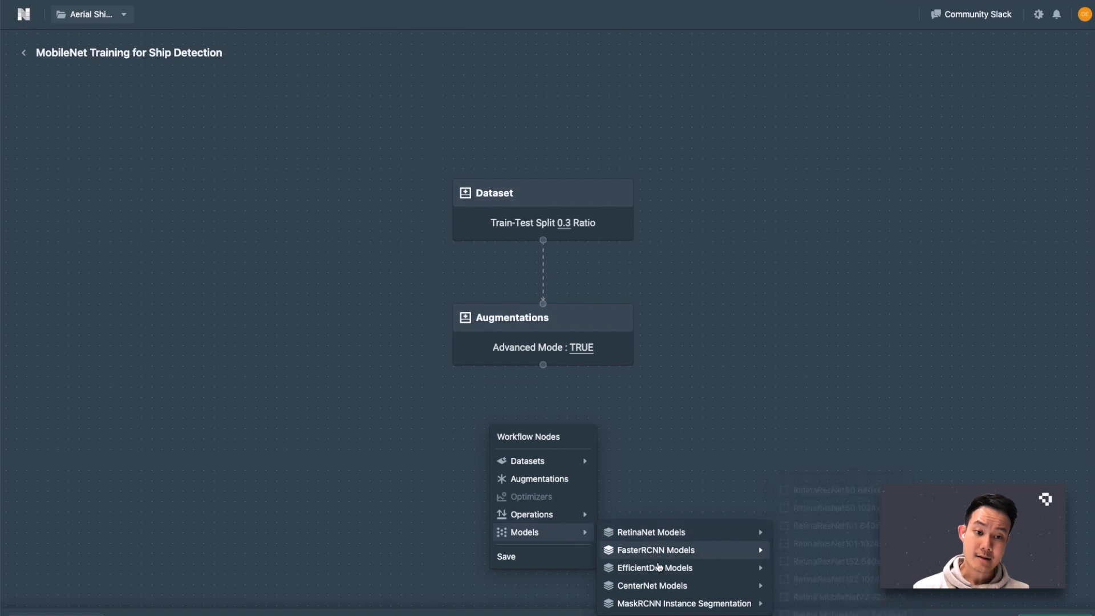
mouse_move(679, 536)
left_click(840, 596)
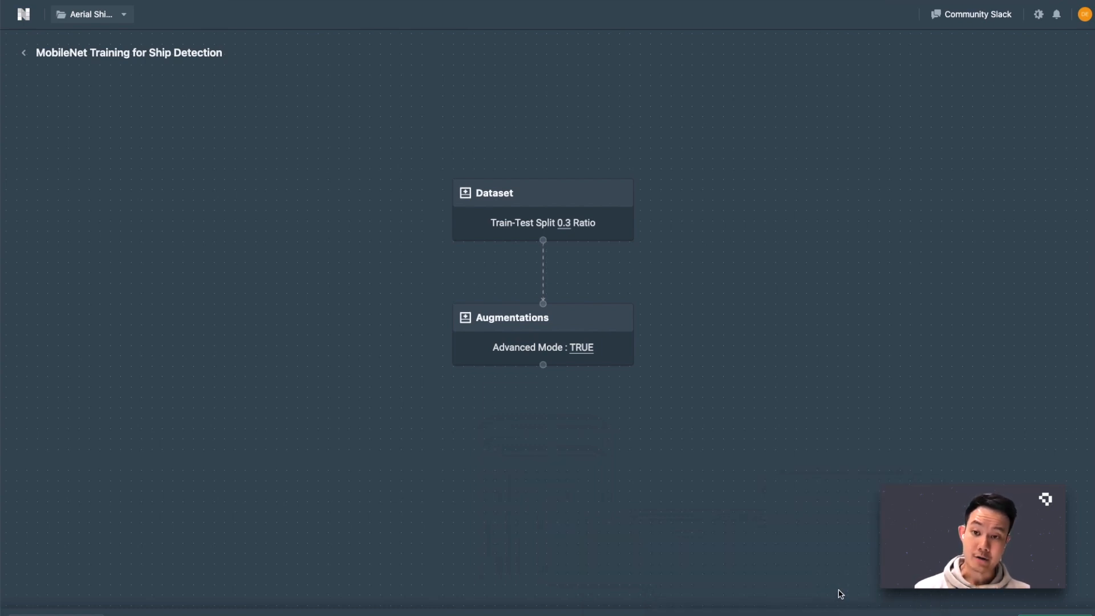
scroll(821, 455, "down", 3)
mouse_move(839, 534)
left_mouse_down()
mouse_move(547, 360)
mouse_move(521, 372)
mouse_move(534, 371)
left_mouse_up()
left_click_drag(539, 263, 540, 346)
Step: Set the training epochs of the Retina MobileNetV2 640x640 model to 5000
left_click(579, 392)
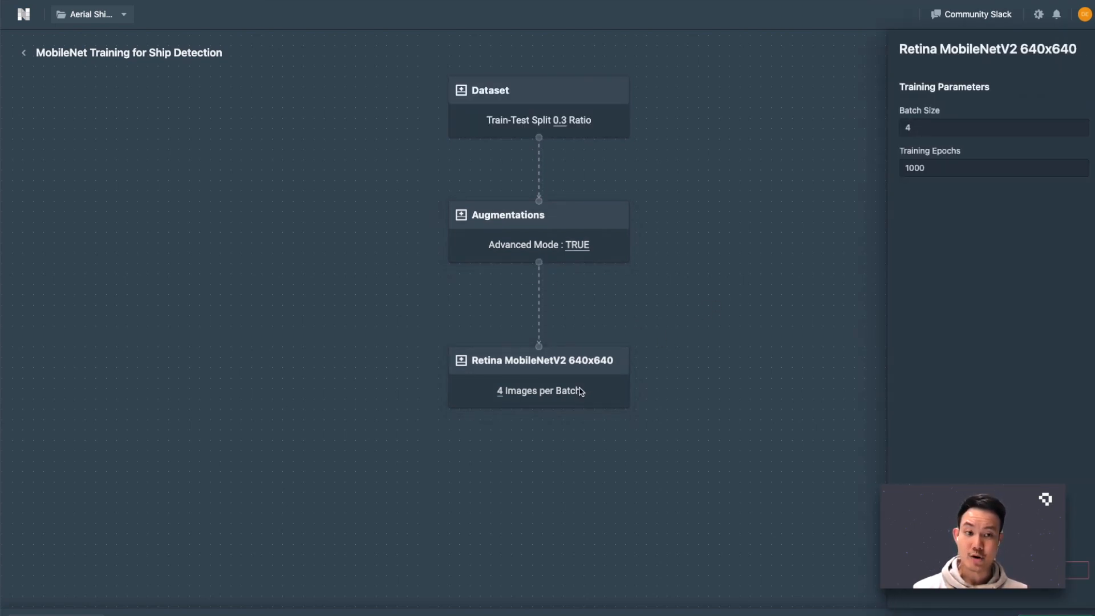
left_click_drag(928, 170, 876, 171)
type("5000")
left_click(784, 270)
Step: Run the workflow's training on one Nvidia K80 GPU with the Lowest Validation Loss checkpoint strategy and no limit
left_click_drag(744, 299, 756, 327)
left_click(1055, 615)
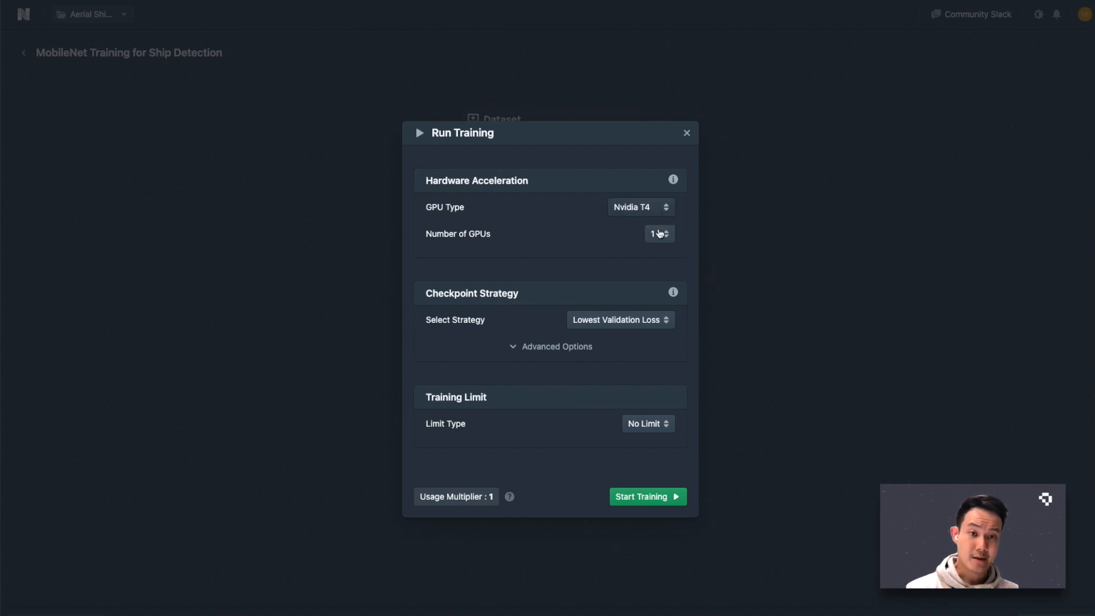
left_click(642, 209)
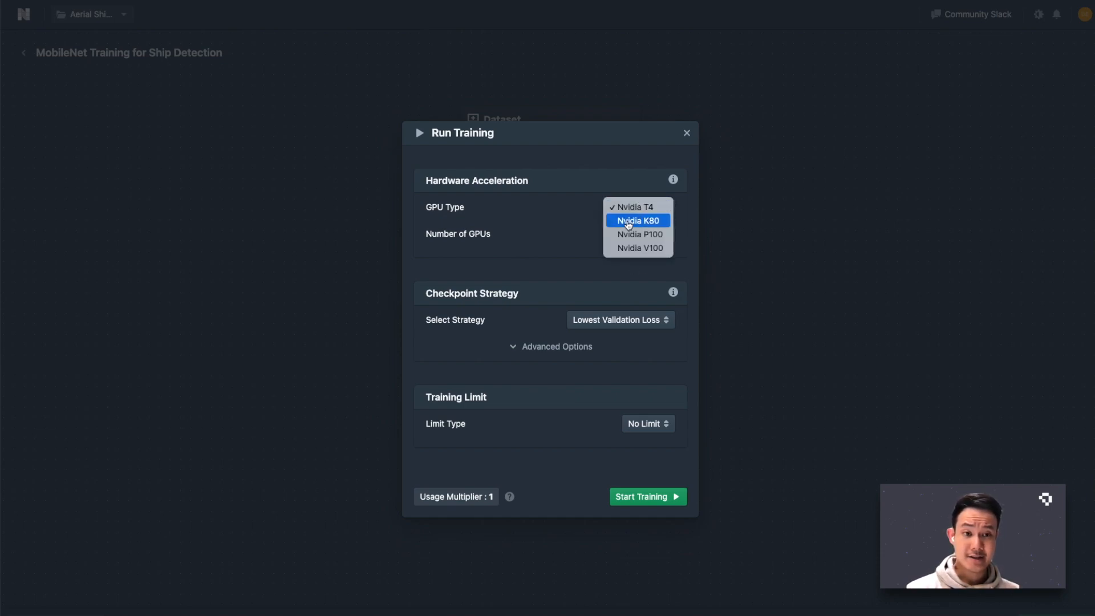
left_click(628, 223)
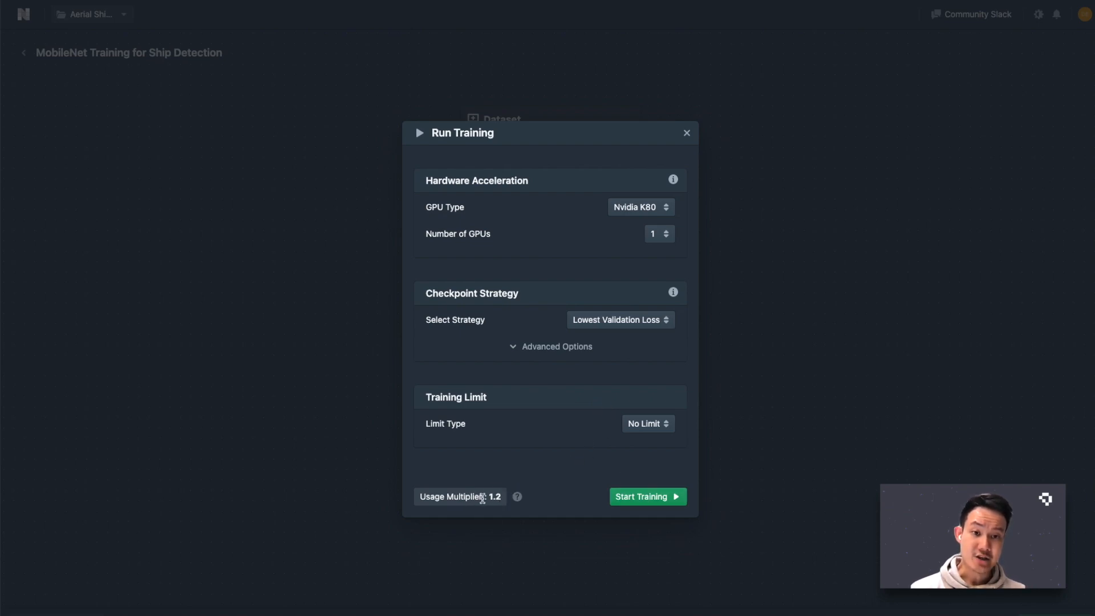
left_click(630, 494)
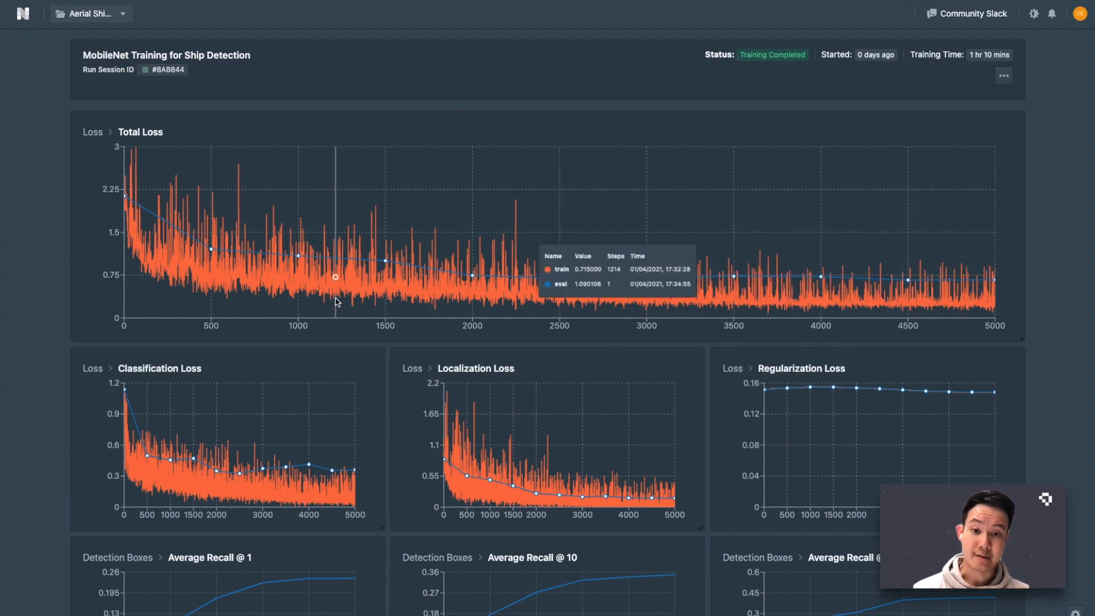
Step: Leave the training run page and generate a TensorFlow model from the ckpt-10 artifact of the MobileNet training
left_click(27, 5)
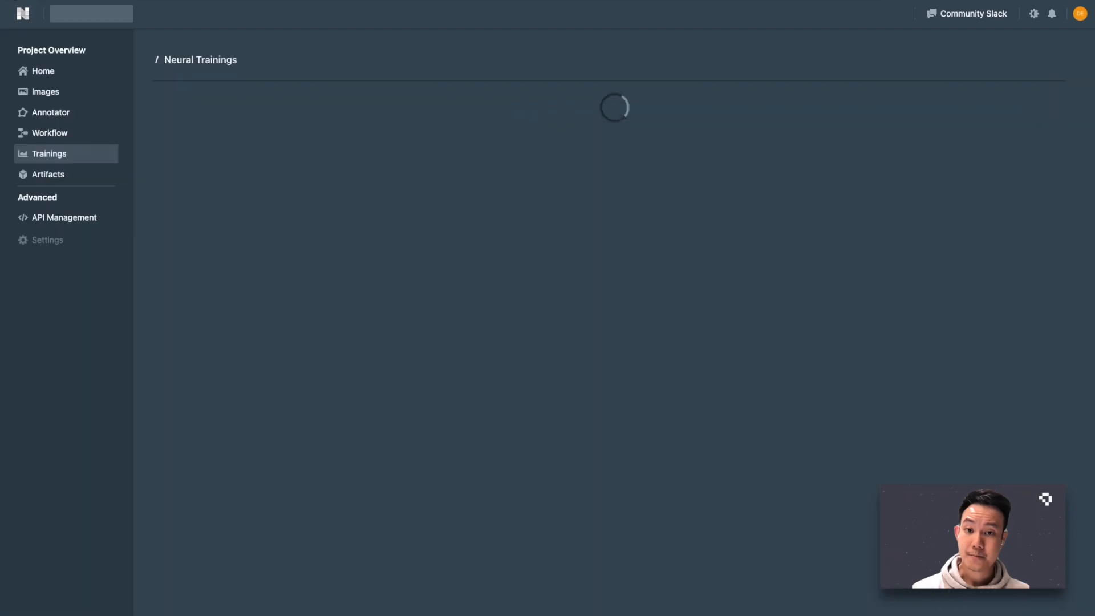
left_click(82, 179)
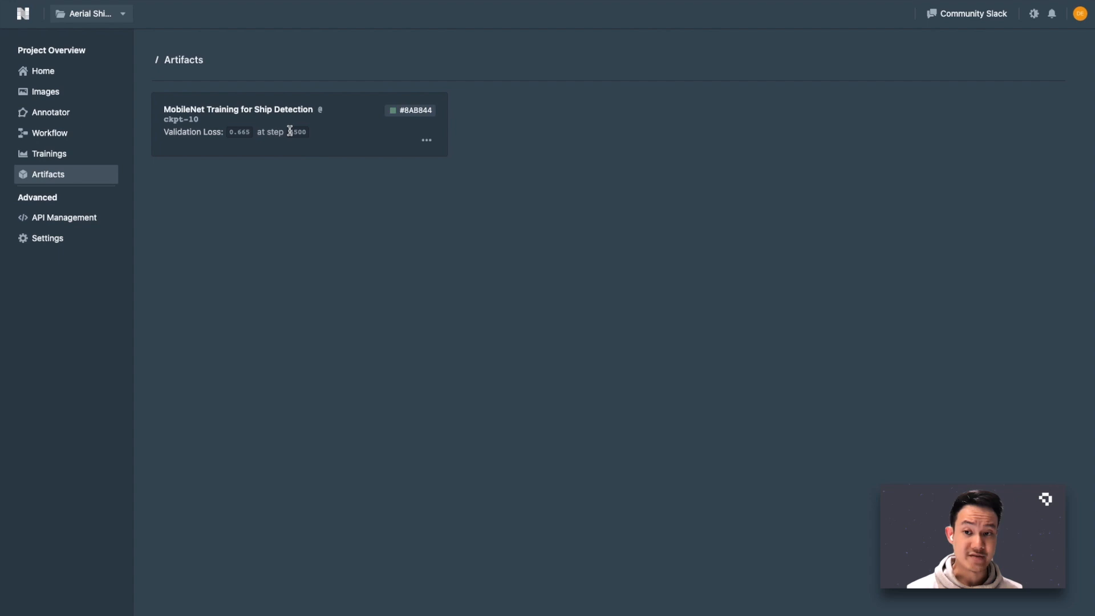
left_click(427, 140)
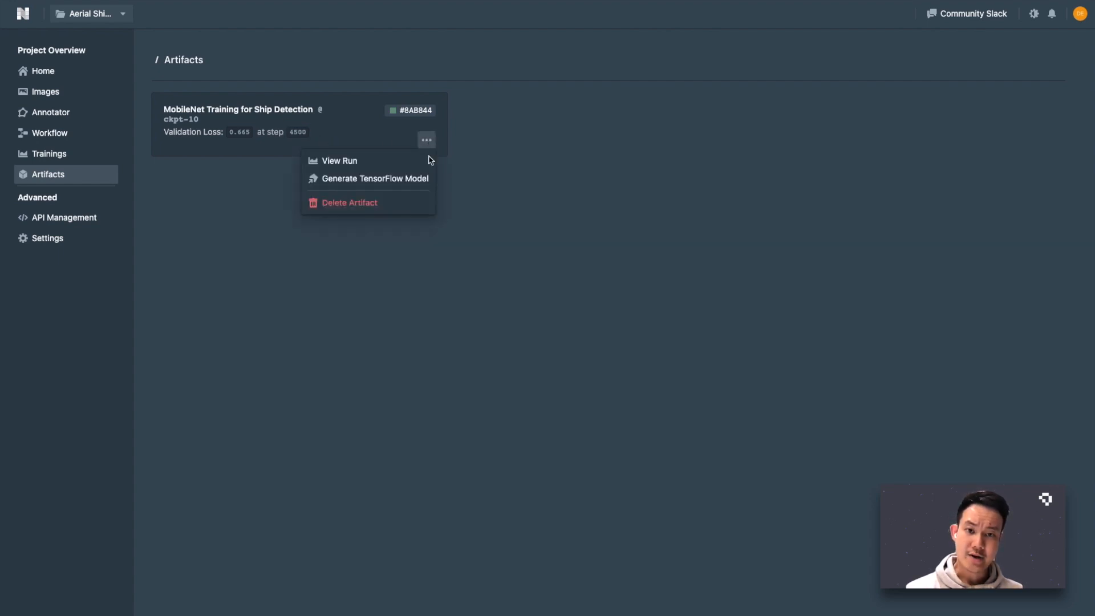
left_click(392, 179)
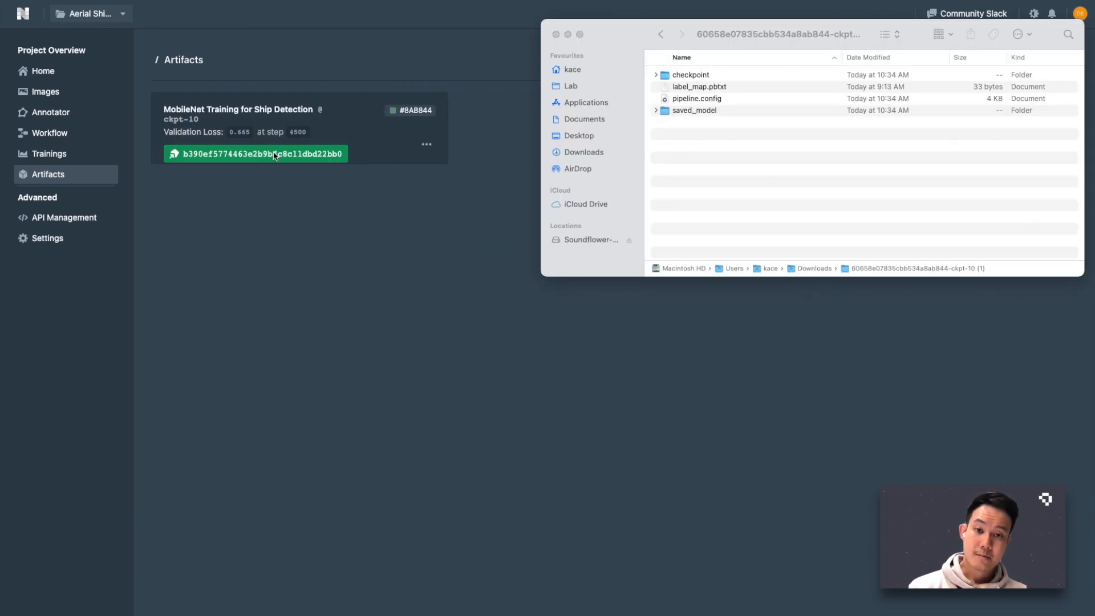
Step: Move checkpoint, label_map.pbtxt, pipeline.config and saved_model from the downloaded ckpt-10 folder into Datature_prediction, with a terminal open in that project folder
left_click(275, 156)
left_click(427, 144)
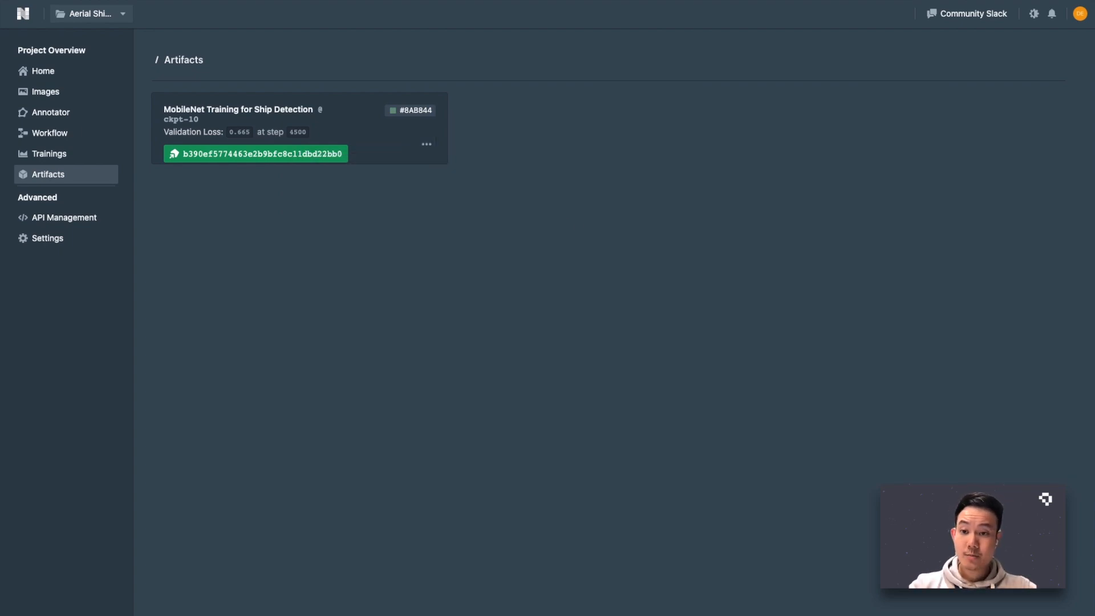
left_click(75, 89)
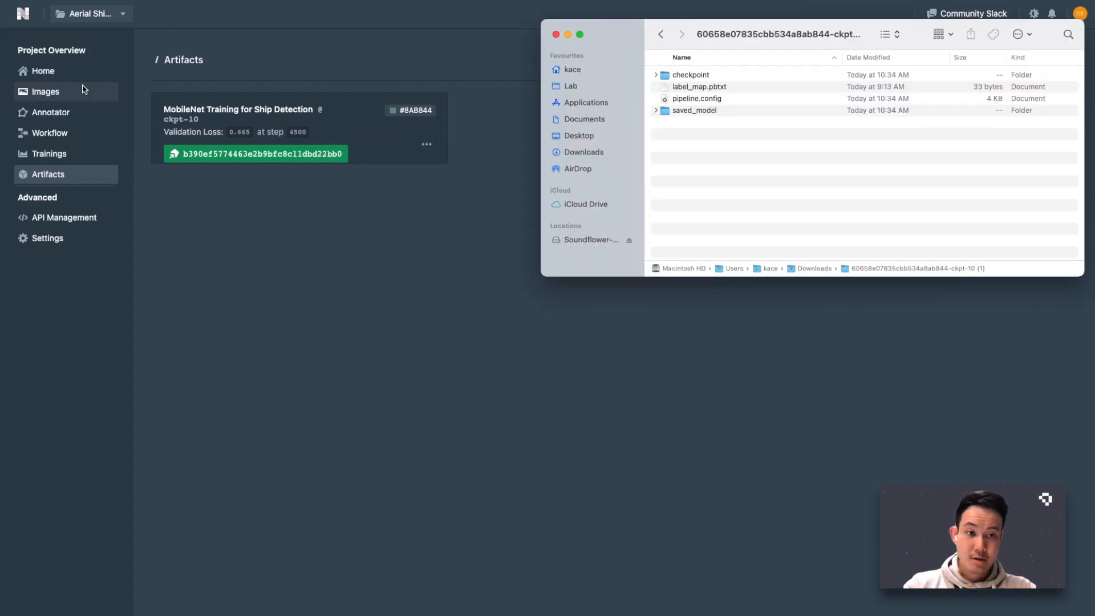
left_click(74, 87)
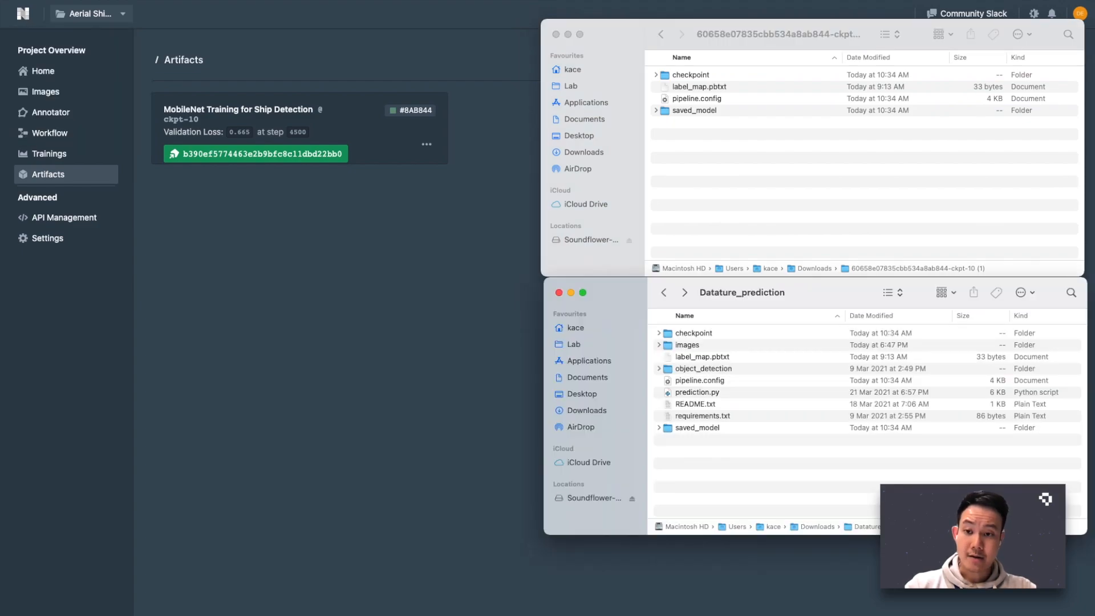
key("super+Tab")
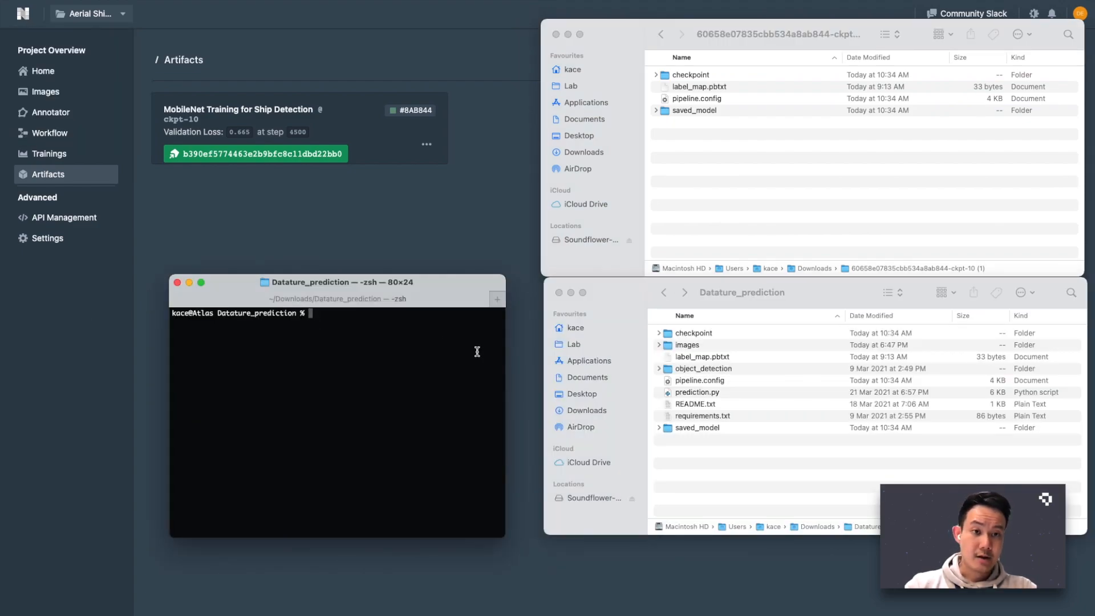
left_click_drag(737, 140, 746, 464)
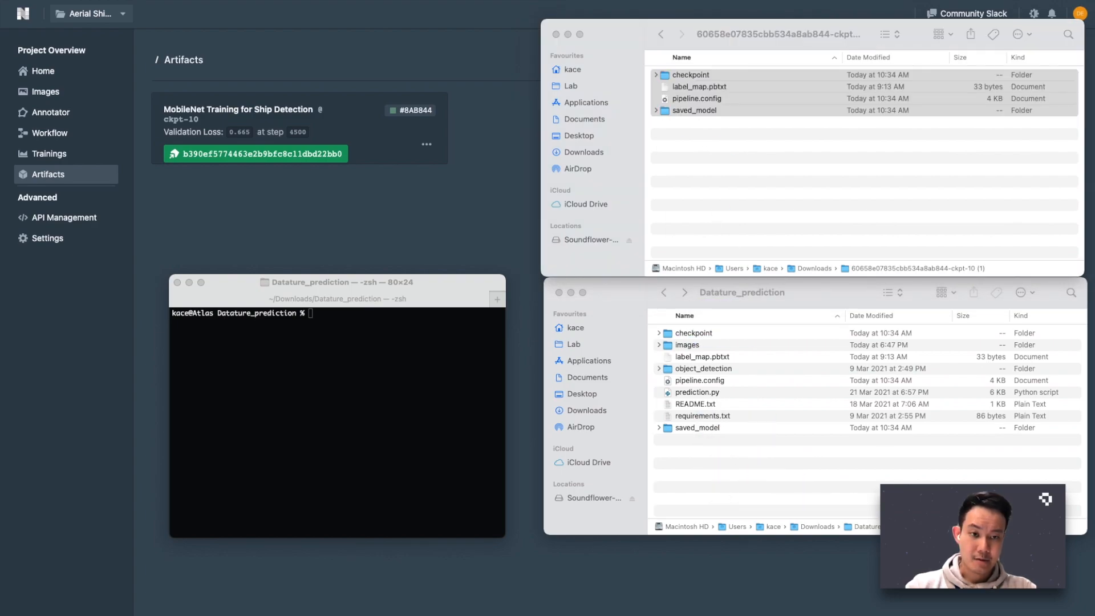
left_click(785, 464)
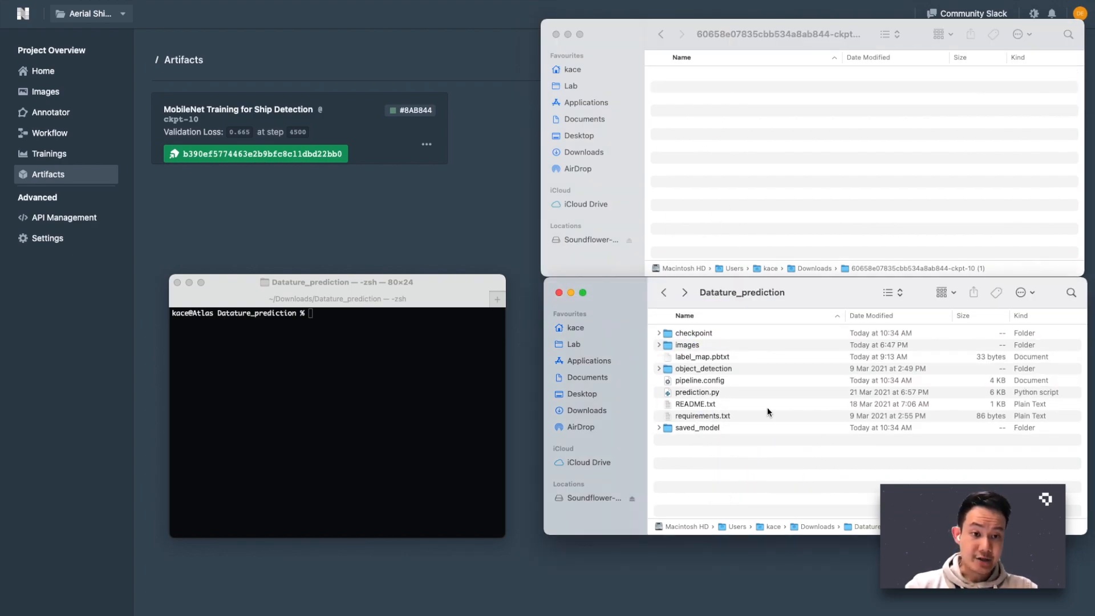
Step: Begin the terminal command with "py", and preview boat19.png, boat94.png and boat13.png in the project's images folder
left_click(437, 409)
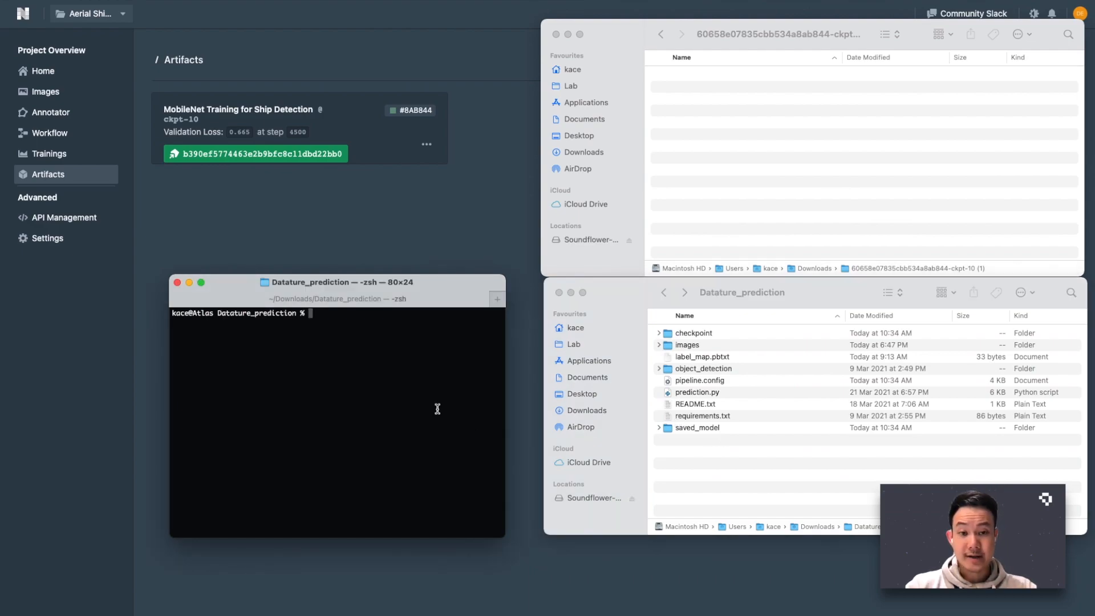
type("py")
double_click(693, 345)
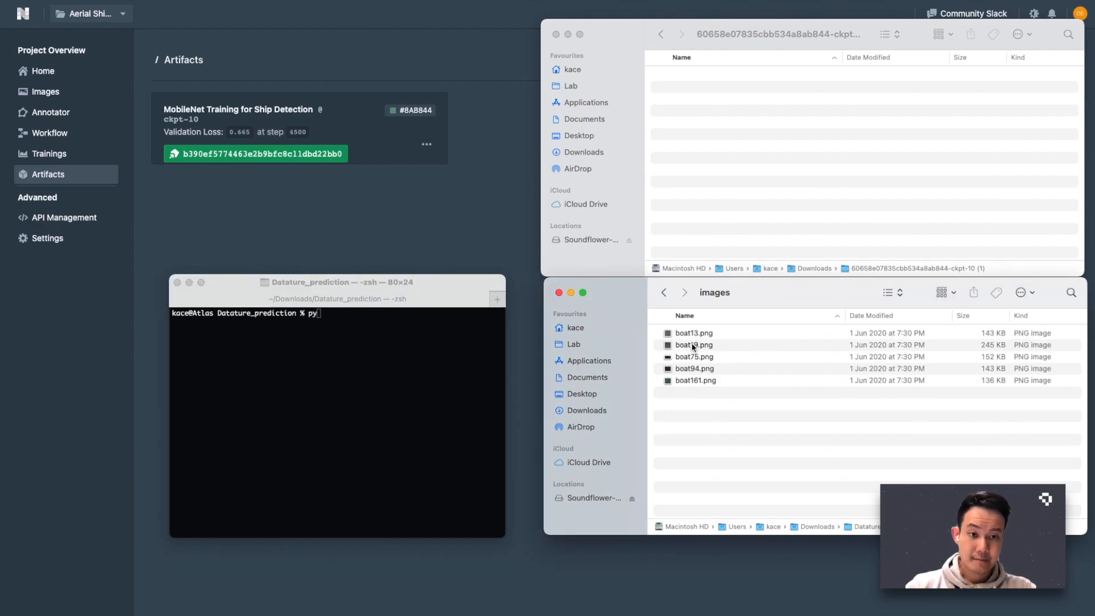
left_click(693, 345)
key("space")
key("space")
left_click(694, 368)
key("space")
key("space")
left_click(691, 333)
key("space")
key("space")
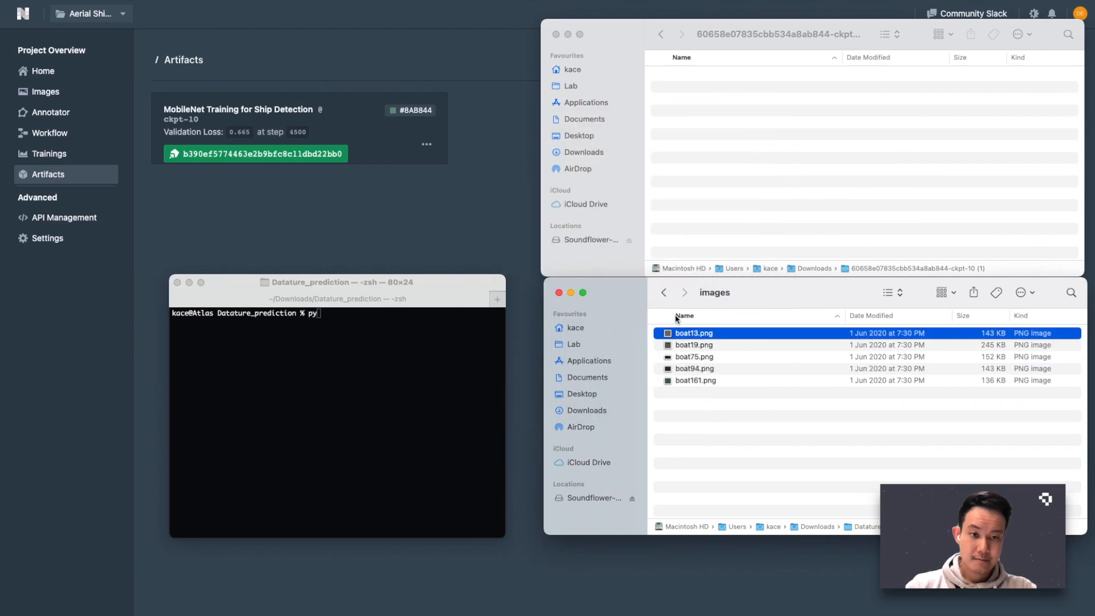
Step: Return to the Datature_prediction folder and create a new folder in it named output_folder
key("super+Up")
right_click(717, 451)
left_click(740, 456)
type("output_folder")
key("Return")
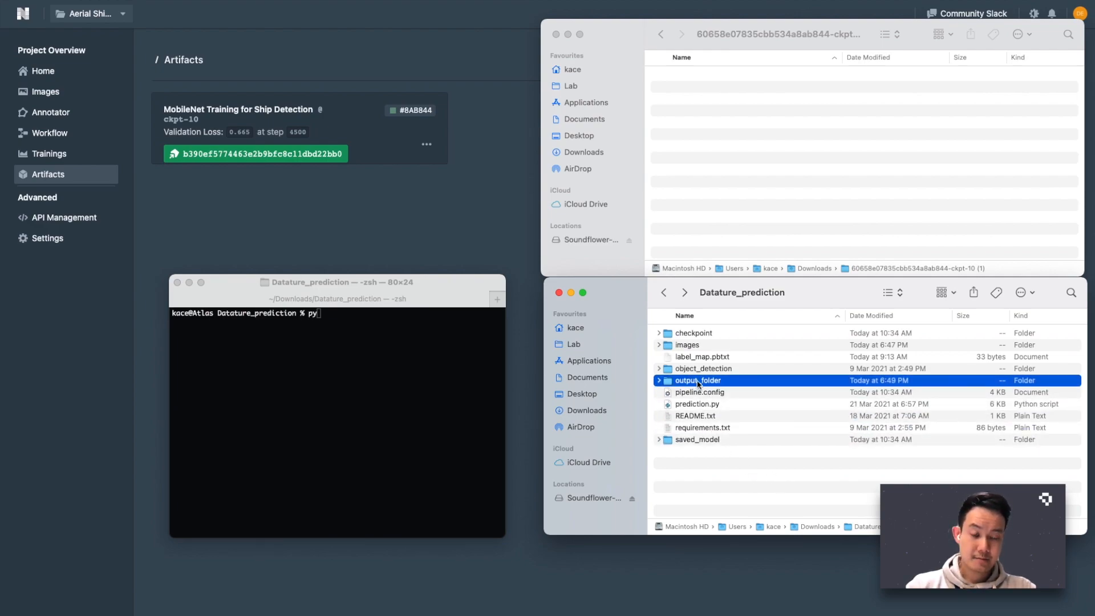
Step: Complete and run the terminal command "python3 prediction.py --input images --output output_folder"
left_click(416, 371)
type("thon3 prediction.py --input images --output output_folder")
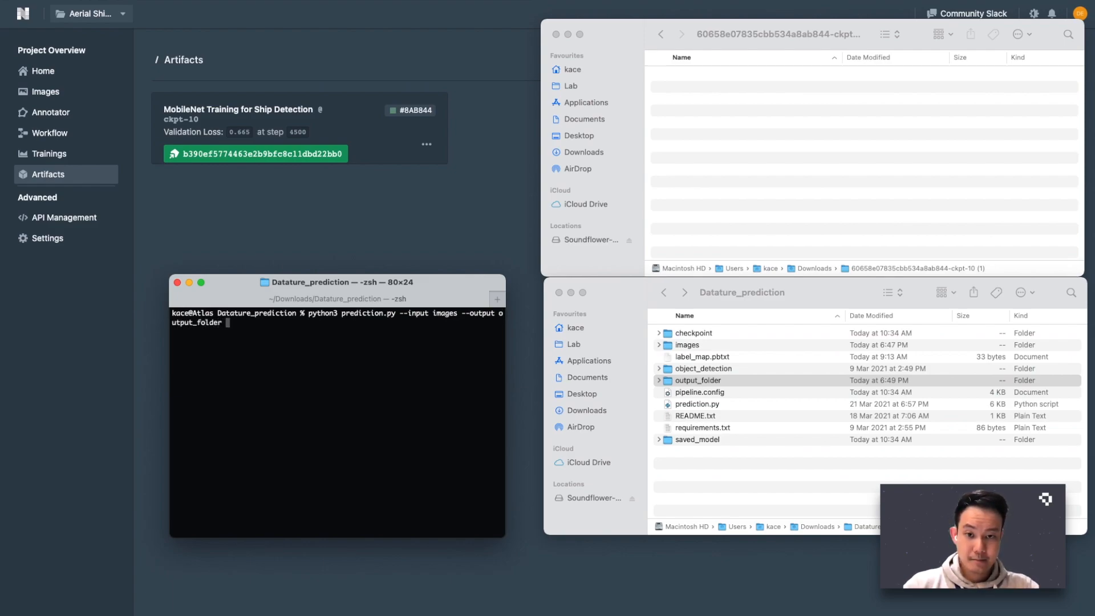
key("Return")
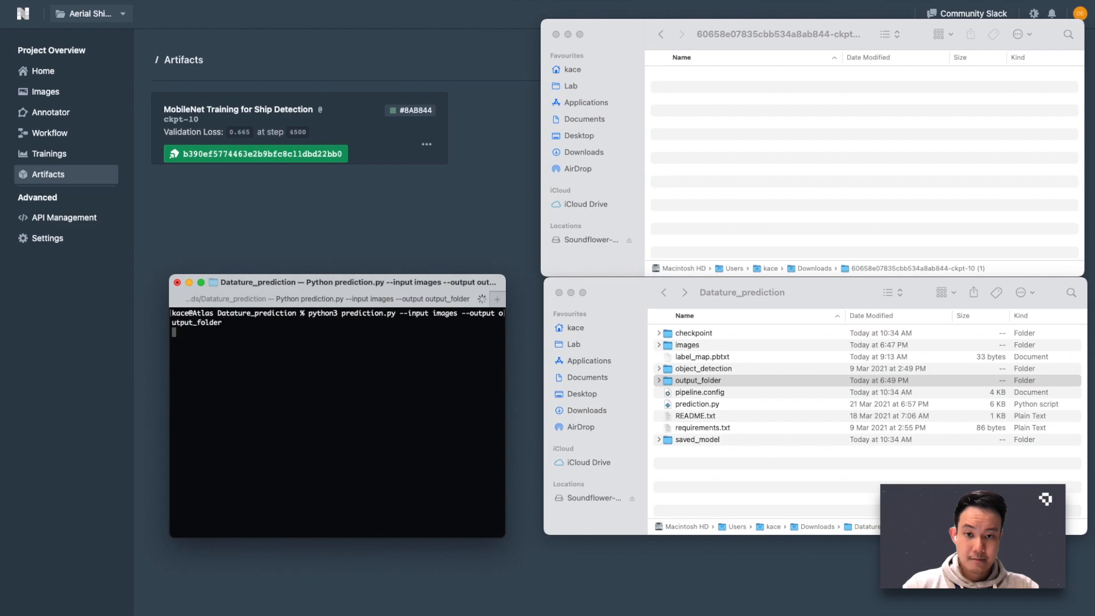
Step: Open output_folder and examine the predicted bounding boxes, classes and scores in boat13.png and boat19.png
left_click(725, 460)
double_click(679, 381)
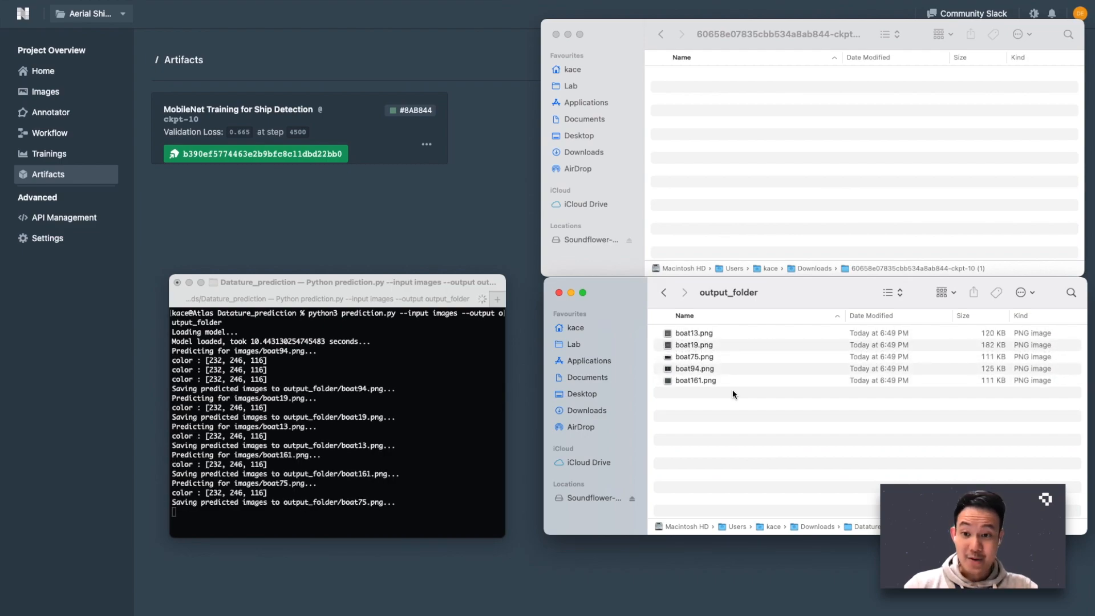
left_click(713, 336)
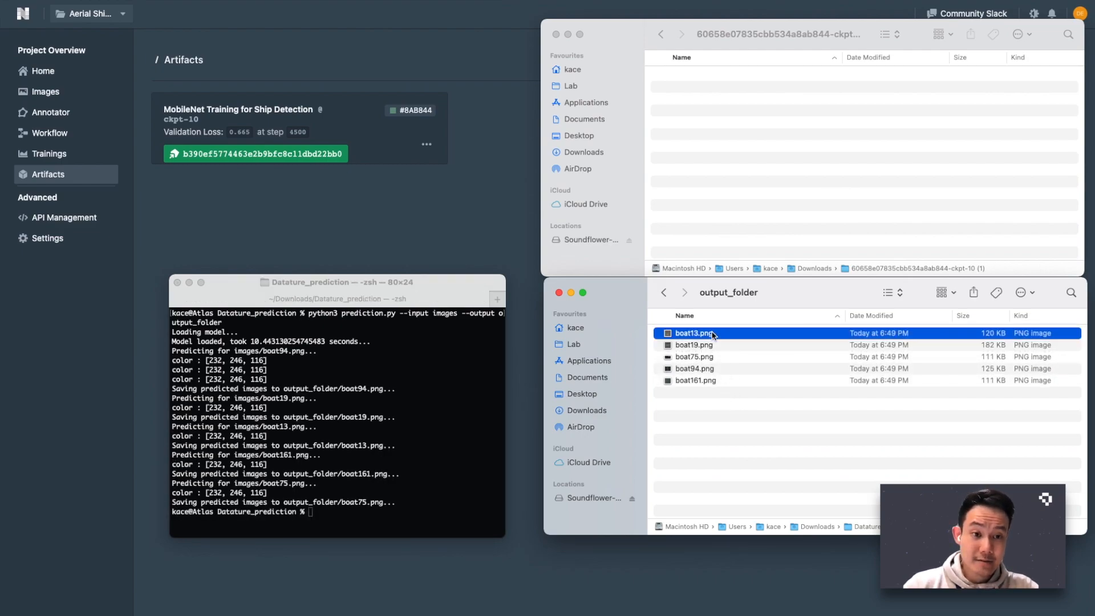
key("space")
key("space")
left_click(712, 345)
key("space")
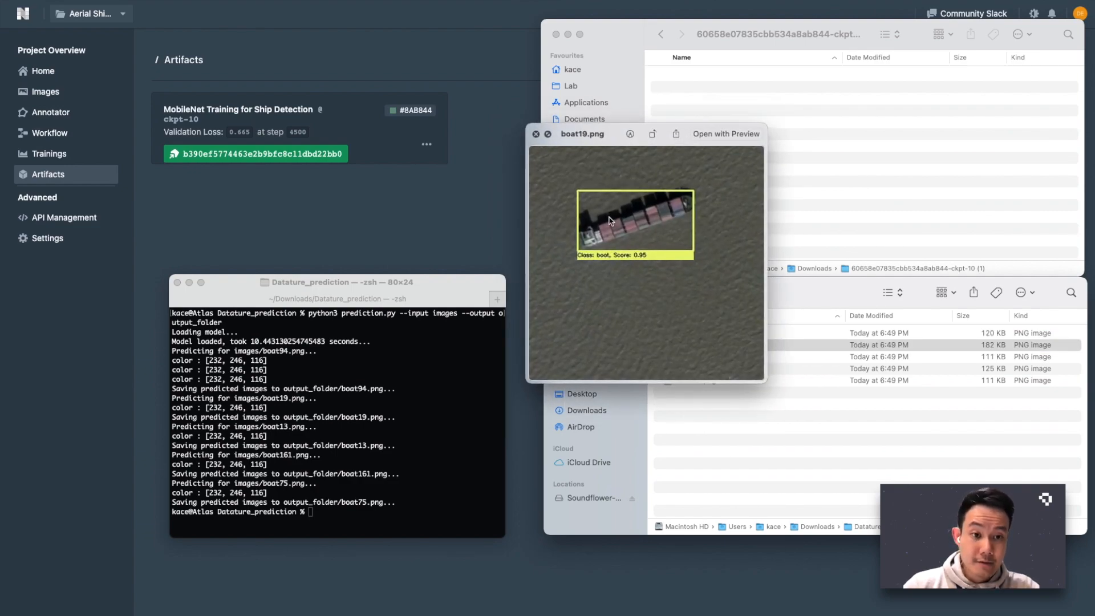
scroll(610, 220, "up", 5)
scroll(611, 220, "down", 5)
key("space")
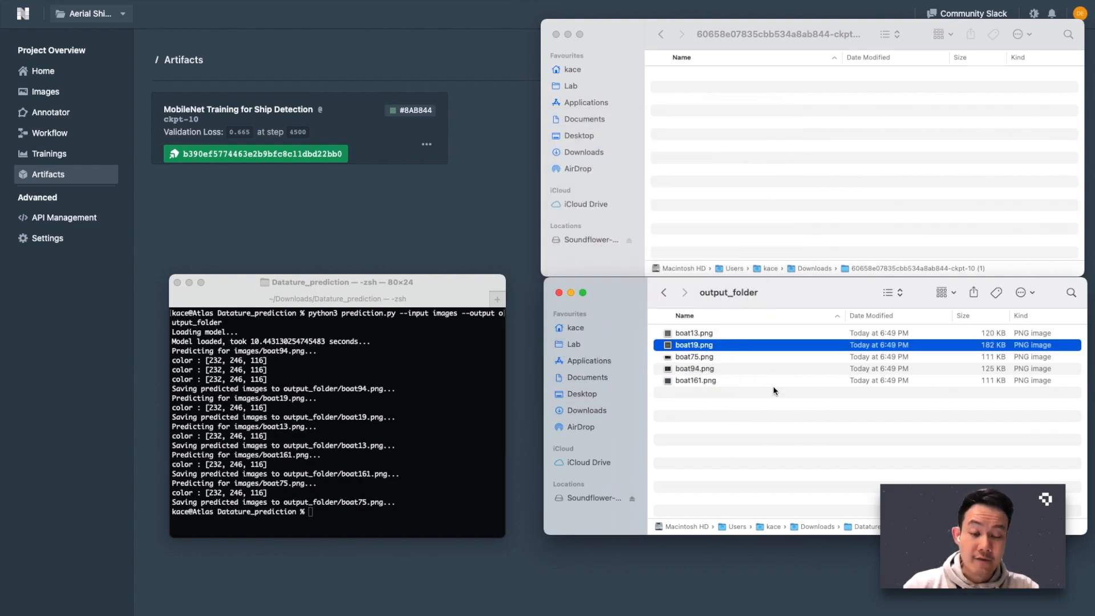
Step: Preview the predictions in boat161.png and boat75.png, examining the box label in boat75.png up close
left_click(699, 378)
key("space")
key("space")
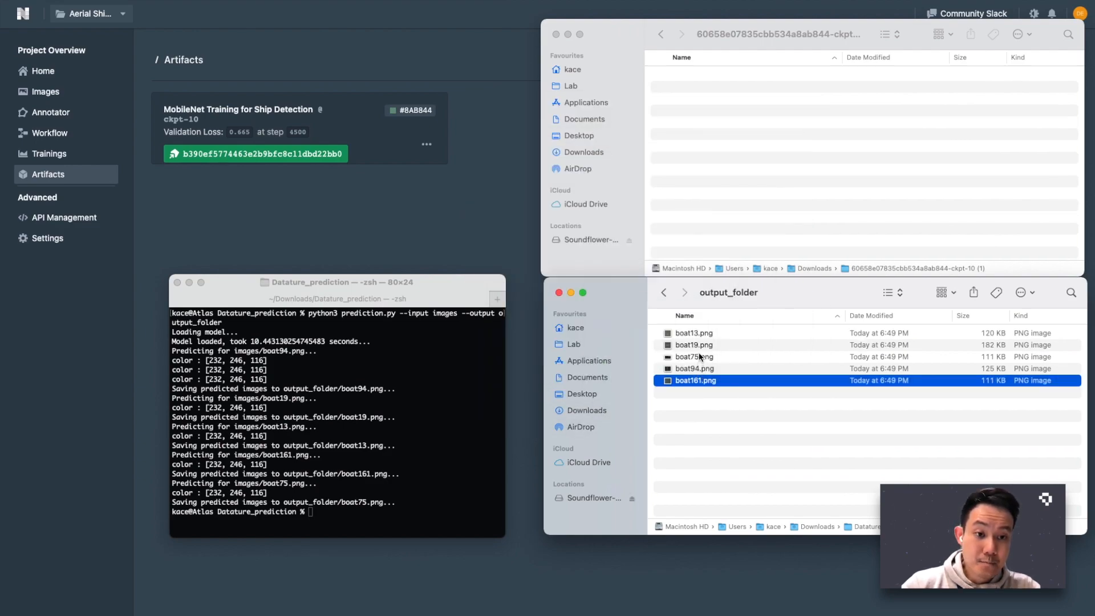
left_click(701, 357)
key("space")
scroll(707, 242, "up", 4)
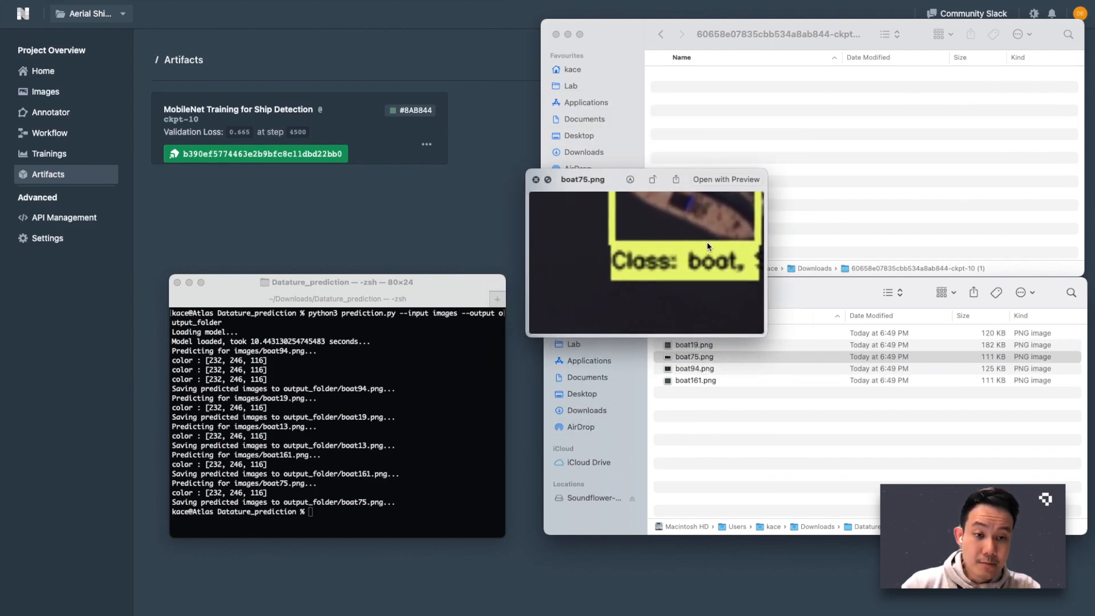
scroll(707, 241, "down", 4)
key("space")
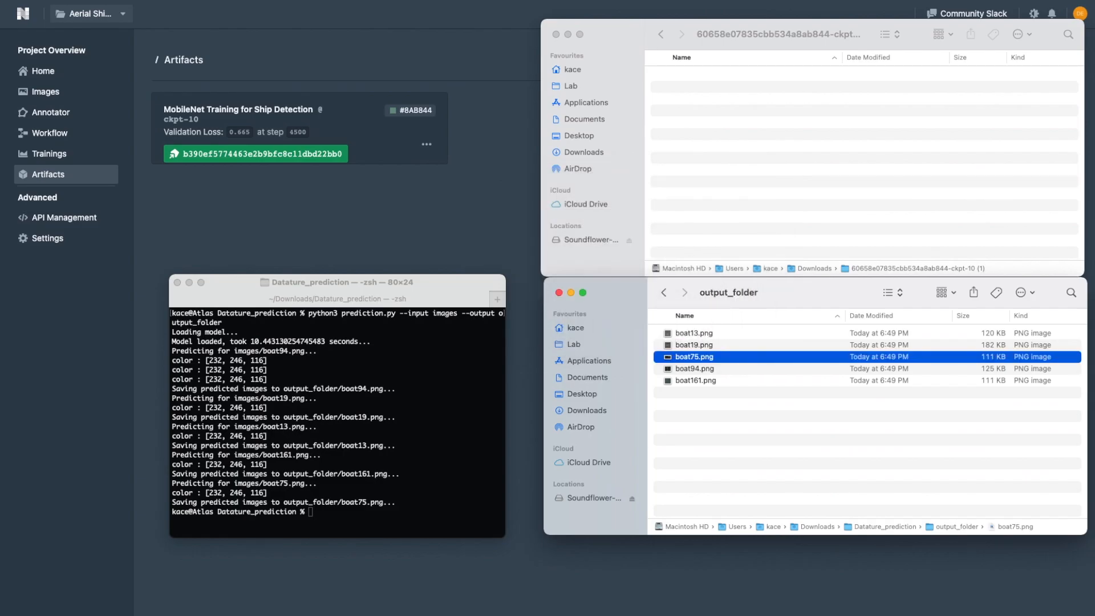